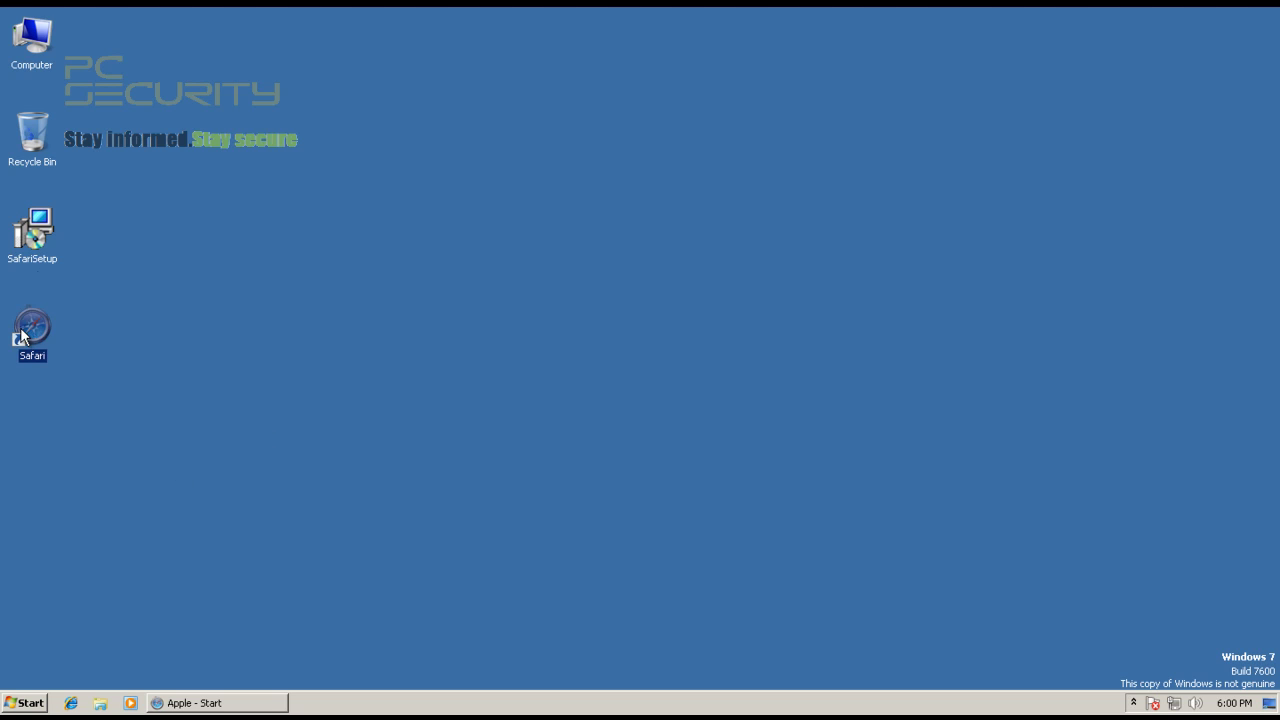
View the Properties of the 36.7 MB SafariSetup installer on the desktop, then close them
{"action": "right_click", "coordinate": [41, 253]}
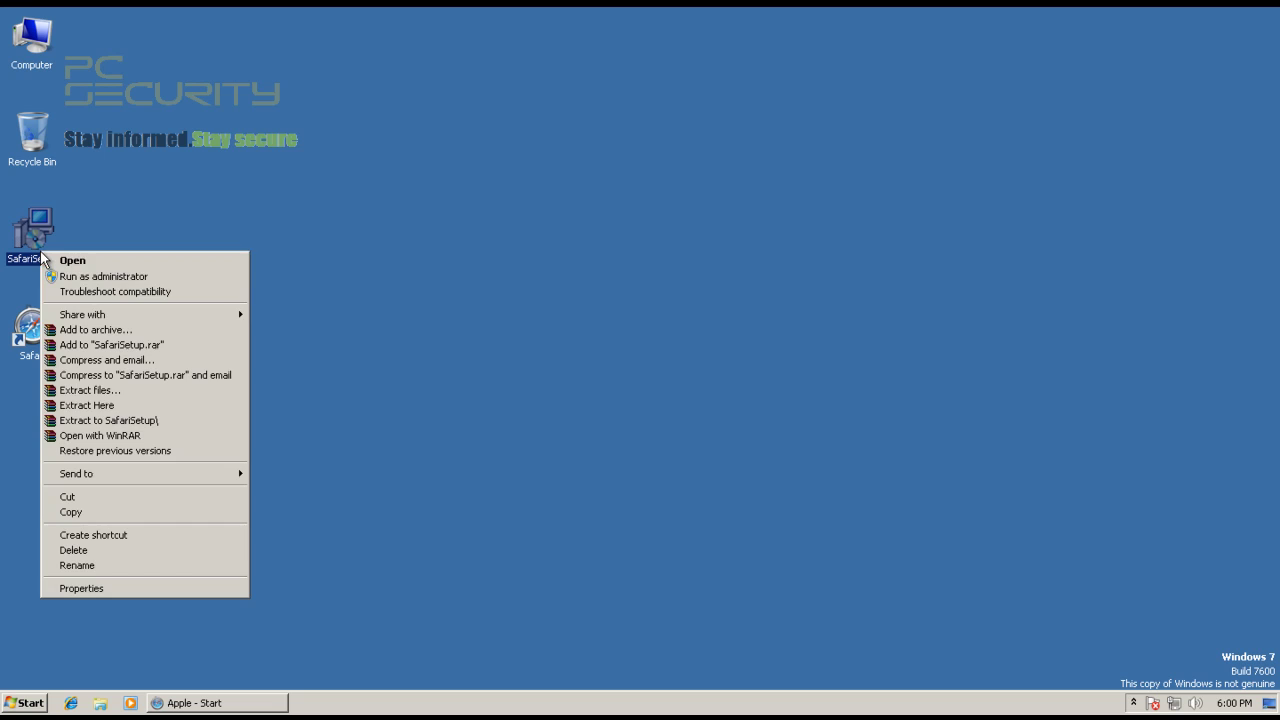
{"action": "left_click", "coordinate": [108, 588]}
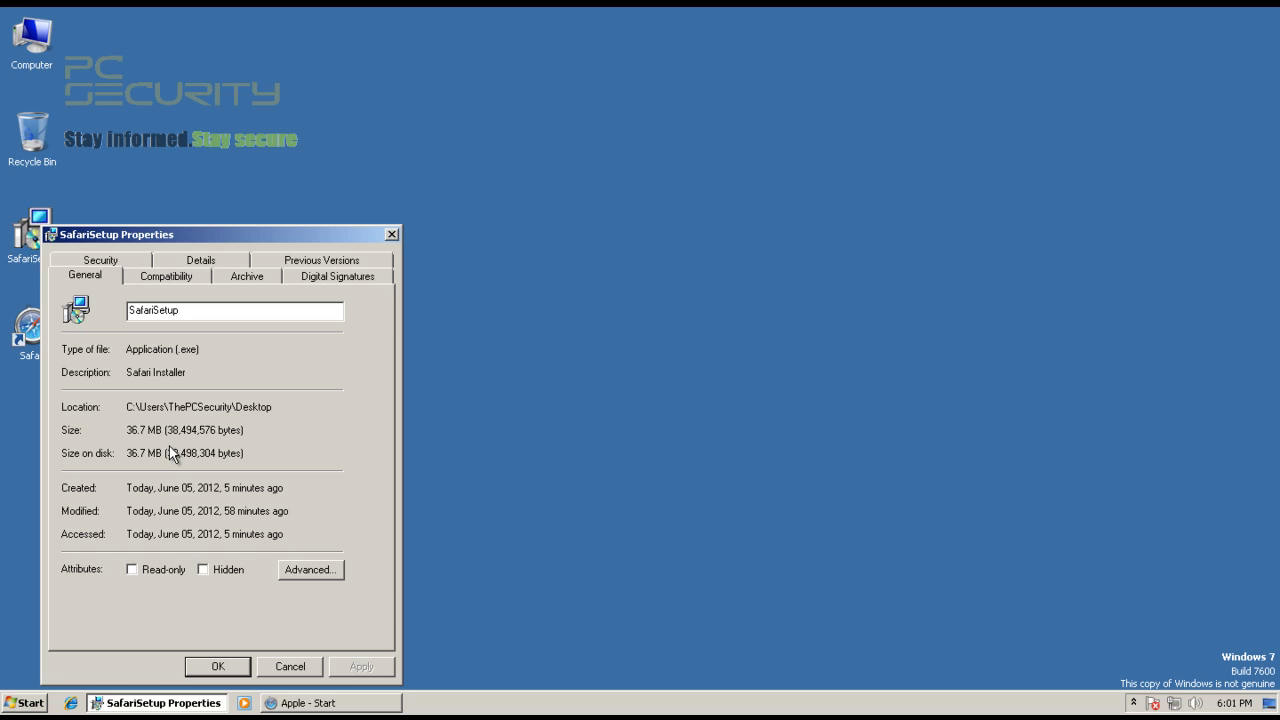
{"action": "left_click", "coordinate": [313, 670]}
Restore and maximize the Safari window and open its Preferences from the gear menu
{"action": "left_click", "coordinate": [205, 703]}
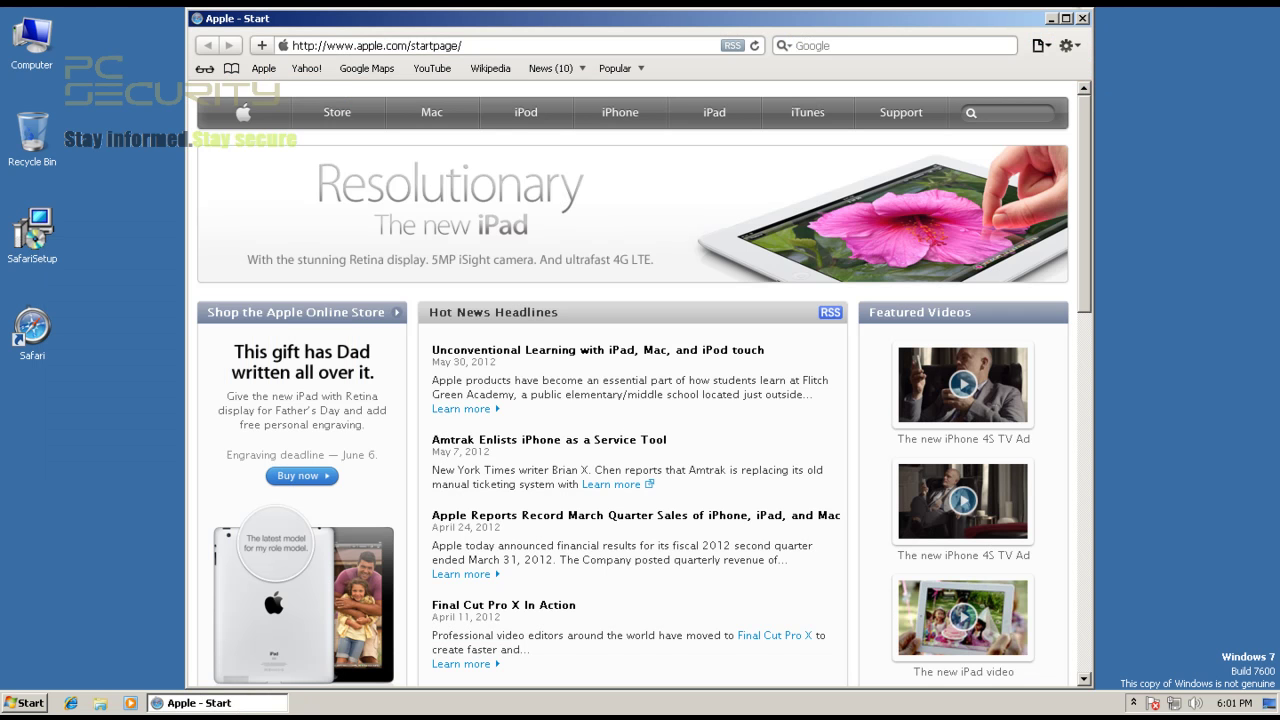
{"action": "left_click", "coordinate": [1065, 18]}
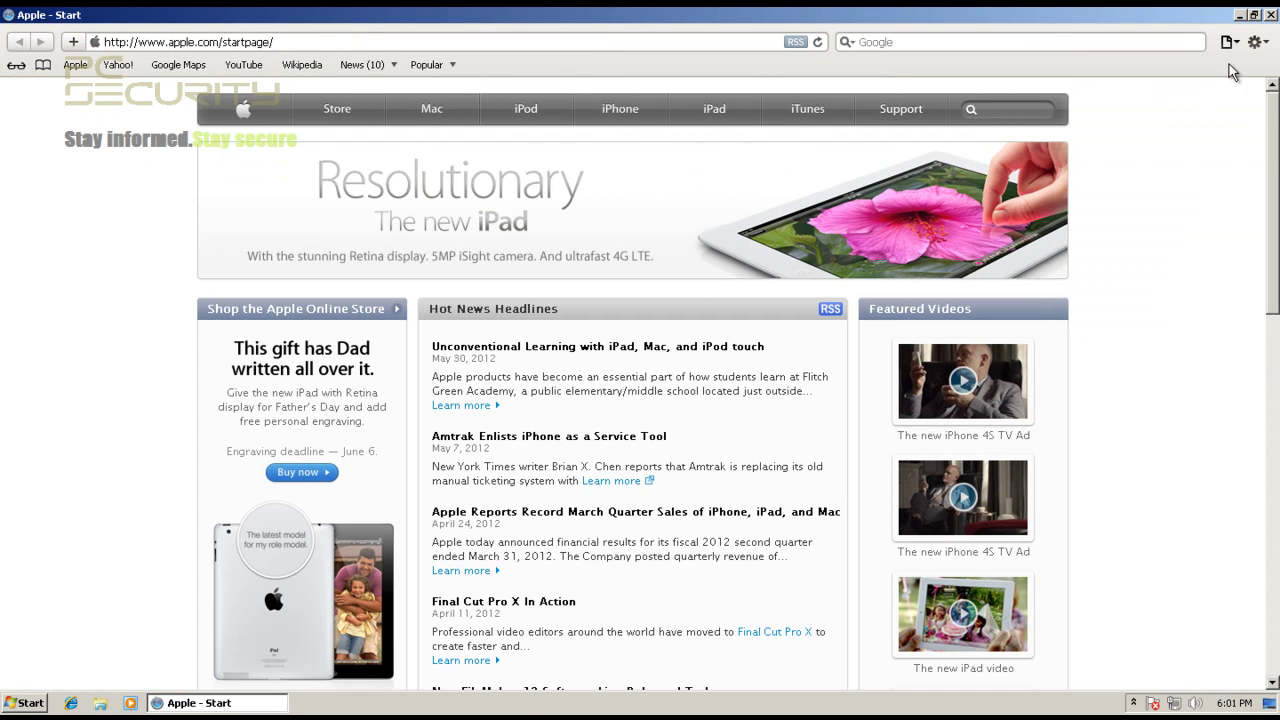
{"action": "left_click", "coordinate": [1262, 42]}
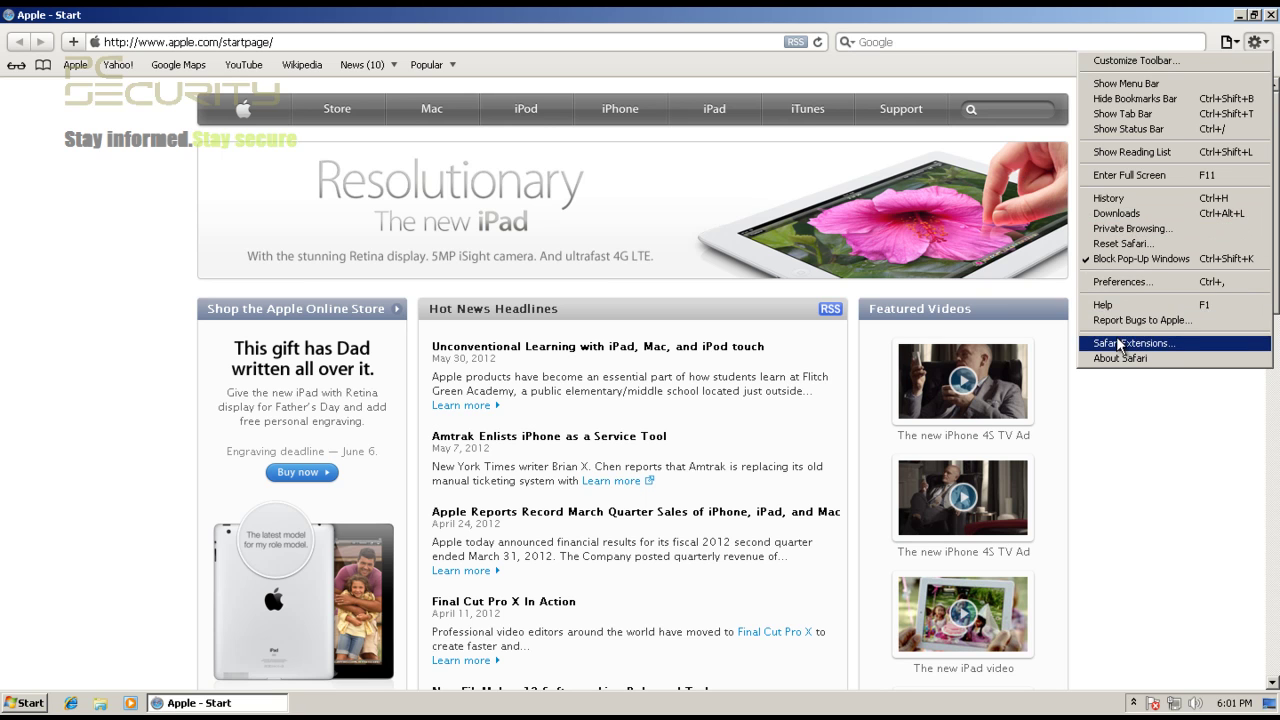
{"action": "left_click", "coordinate": [1114, 283]}
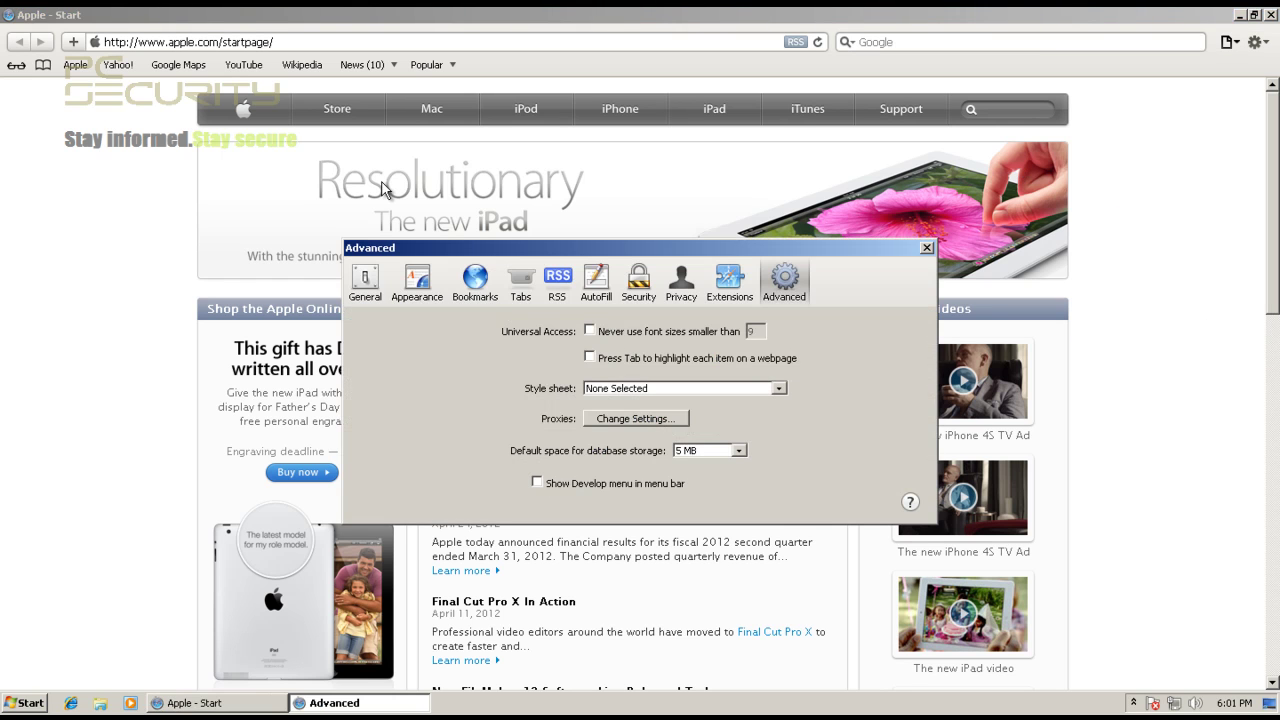
Review the Security, Advanced and General preference panes, then close Preferences
{"action": "left_click", "coordinate": [638, 282]}
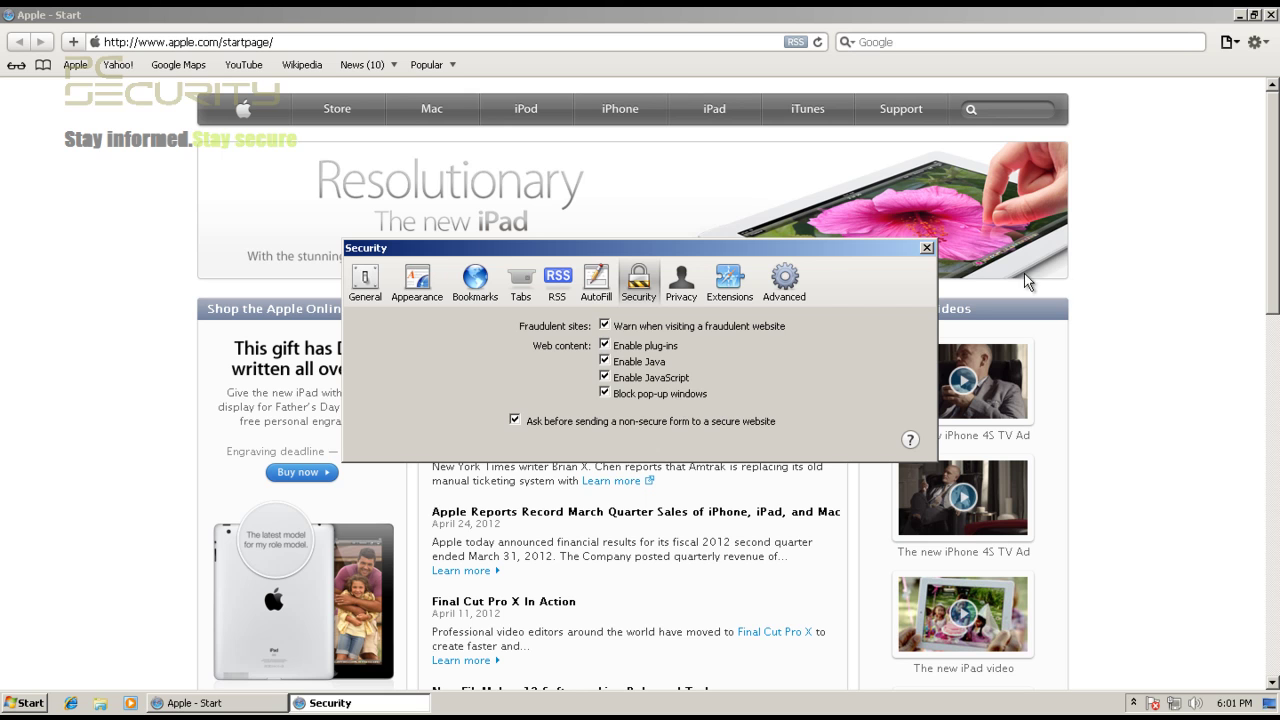
{"action": "left_click", "coordinate": [801, 280]}
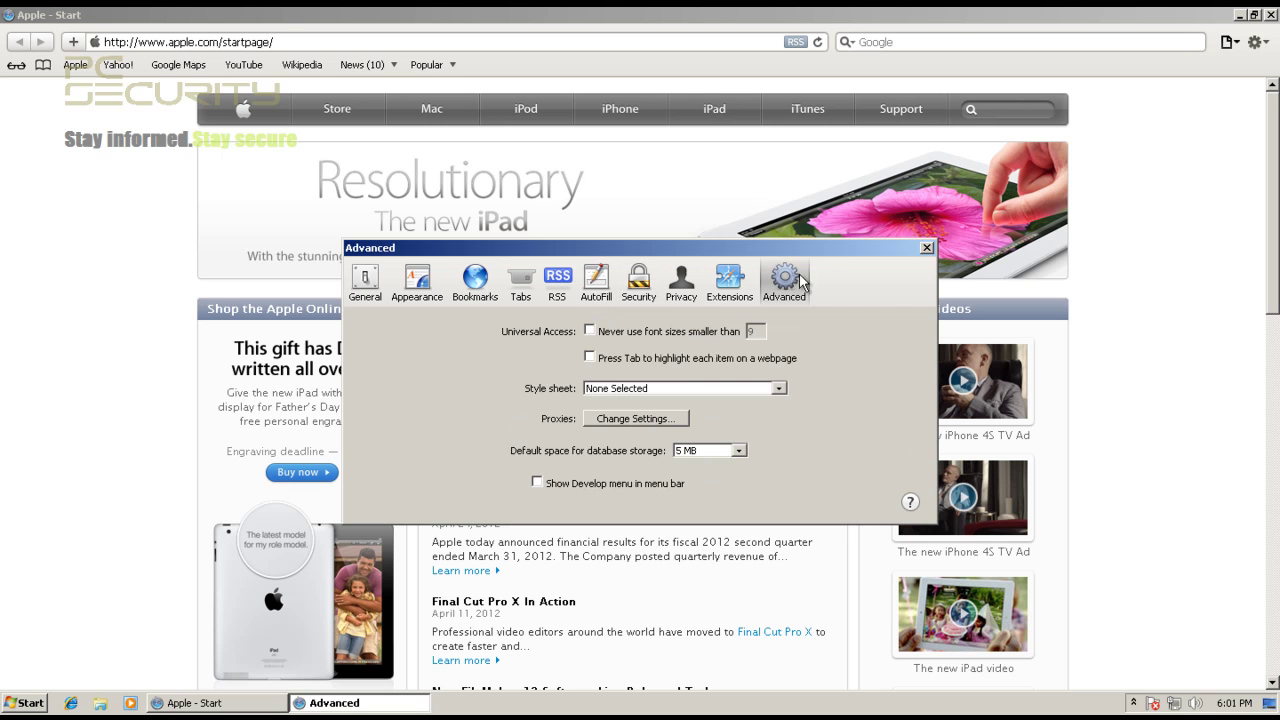
{"action": "left_click", "coordinate": [376, 272]}
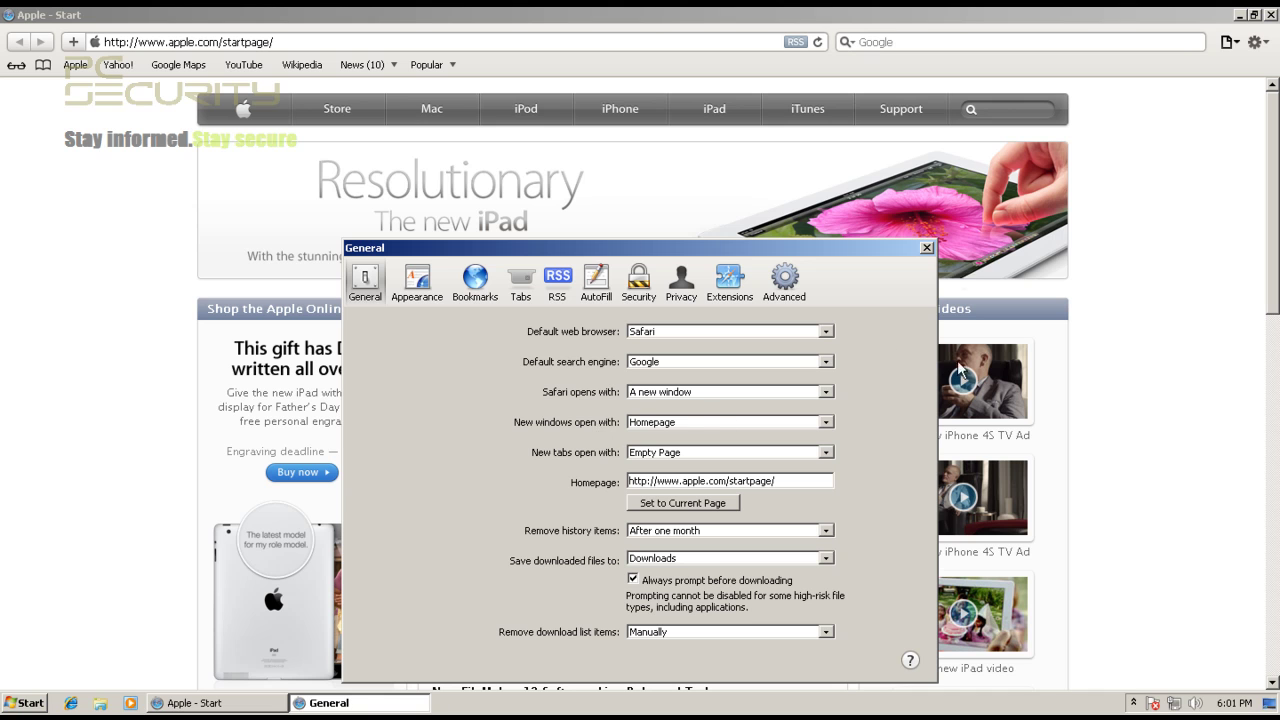
{"action": "left_click", "coordinate": [927, 248]}
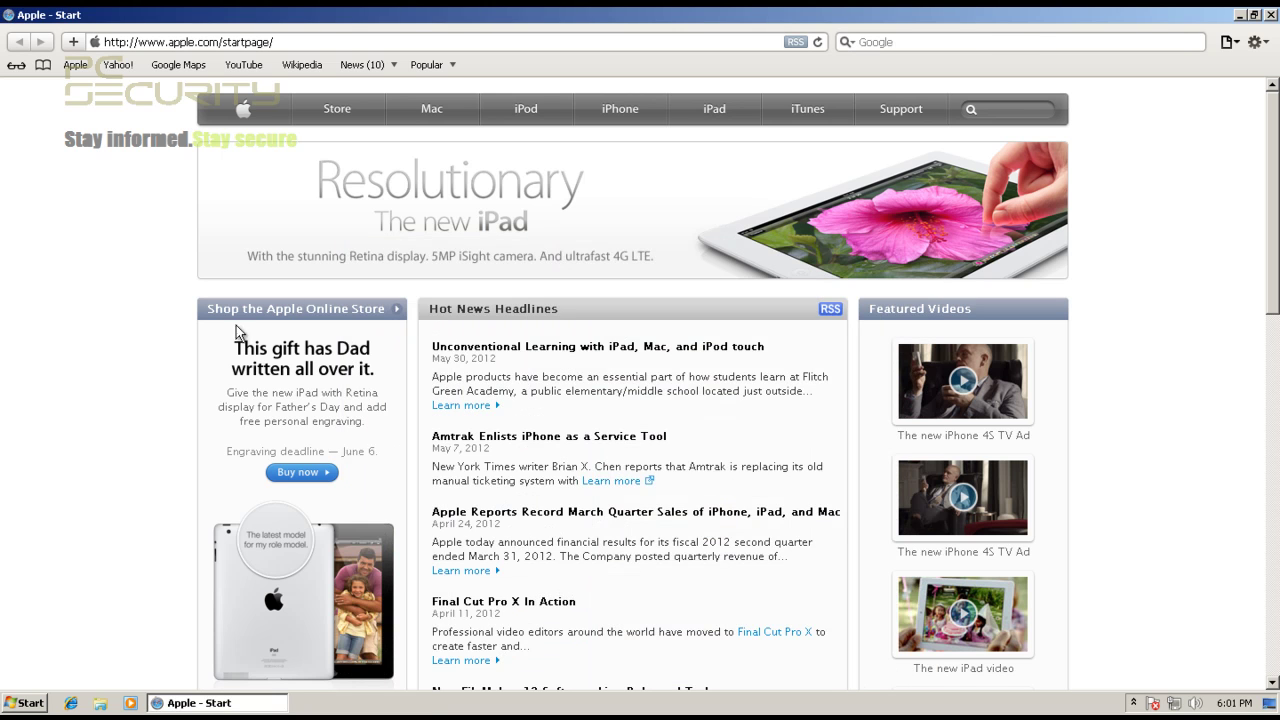
Load the mistyped address goobe.com in Safari's address bar
{"action": "left_click", "coordinate": [221, 43]}
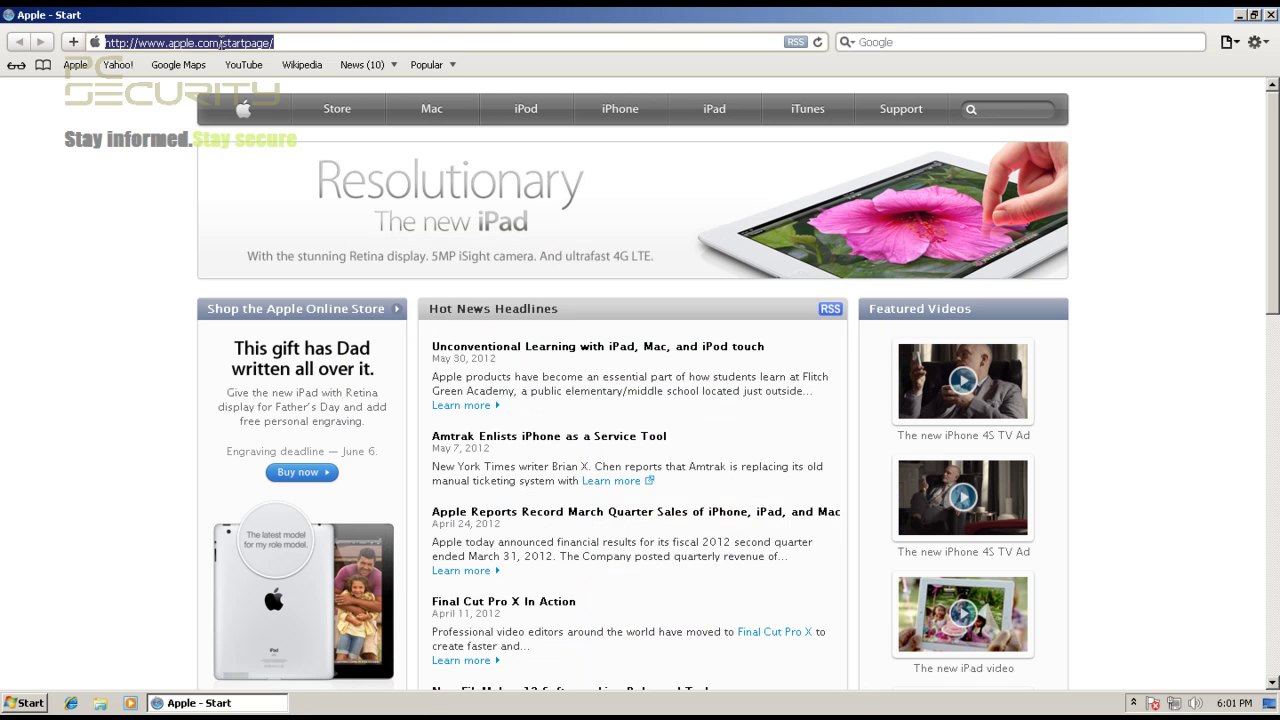
{"action": "type", "text": "go"}
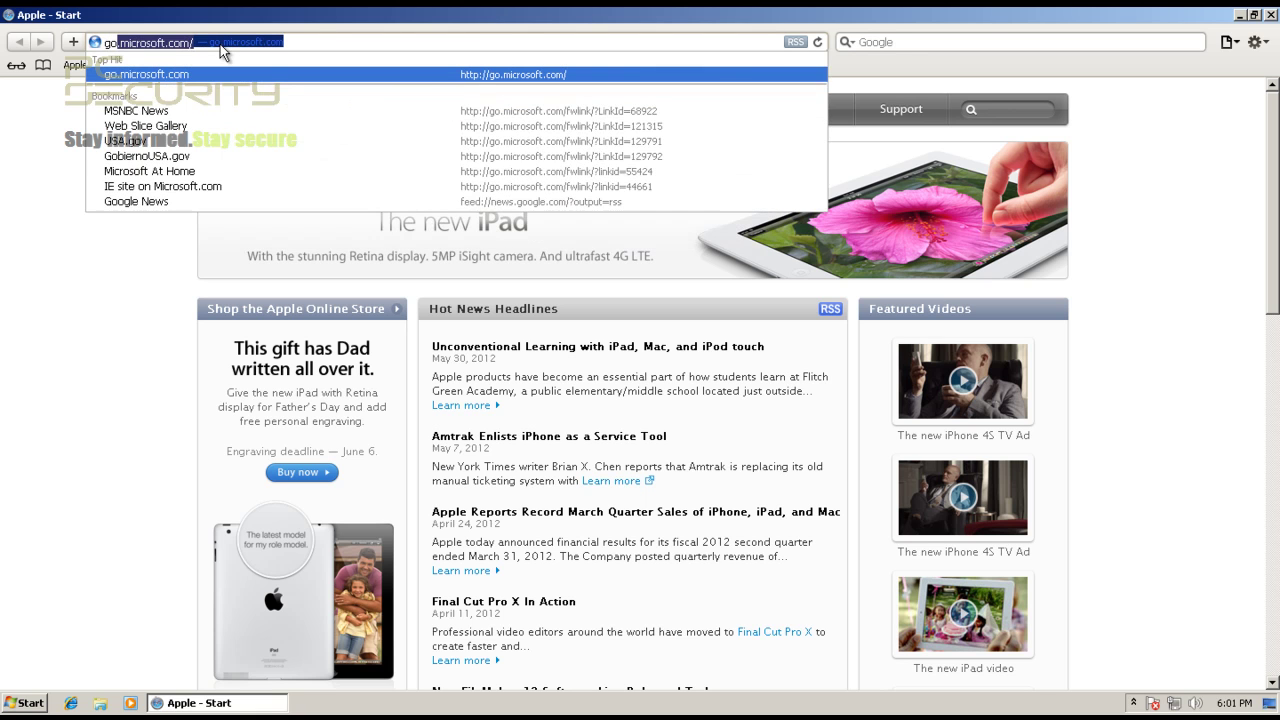
{"action": "type", "text": "o"}
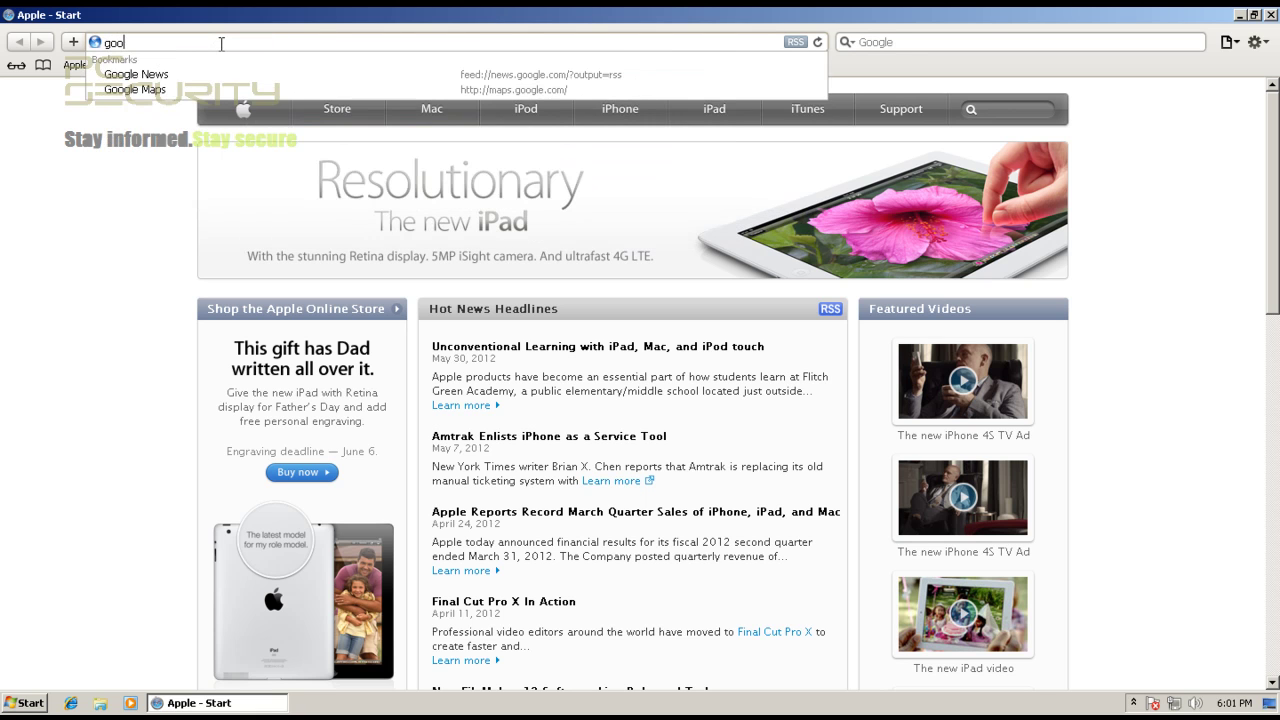
{"action": "type", "text": "be"}
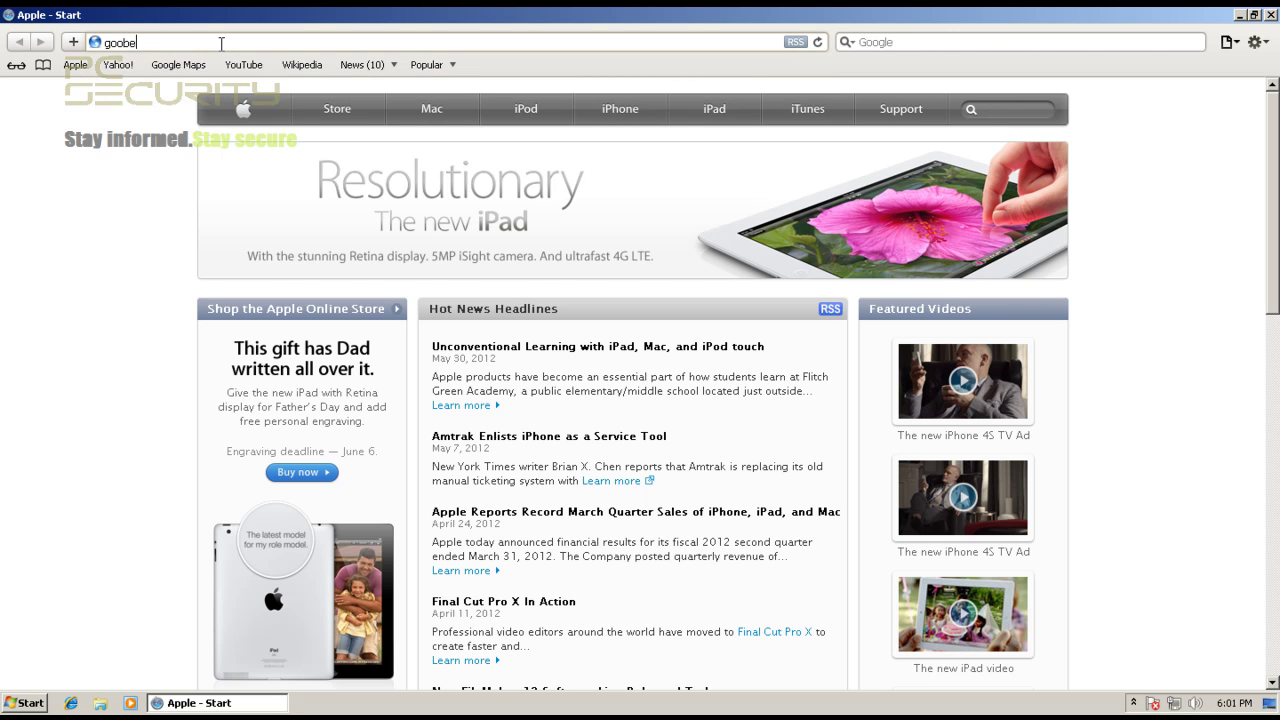
{"action": "type", "text": ".com"}
{"action": "key", "text": "Return"}
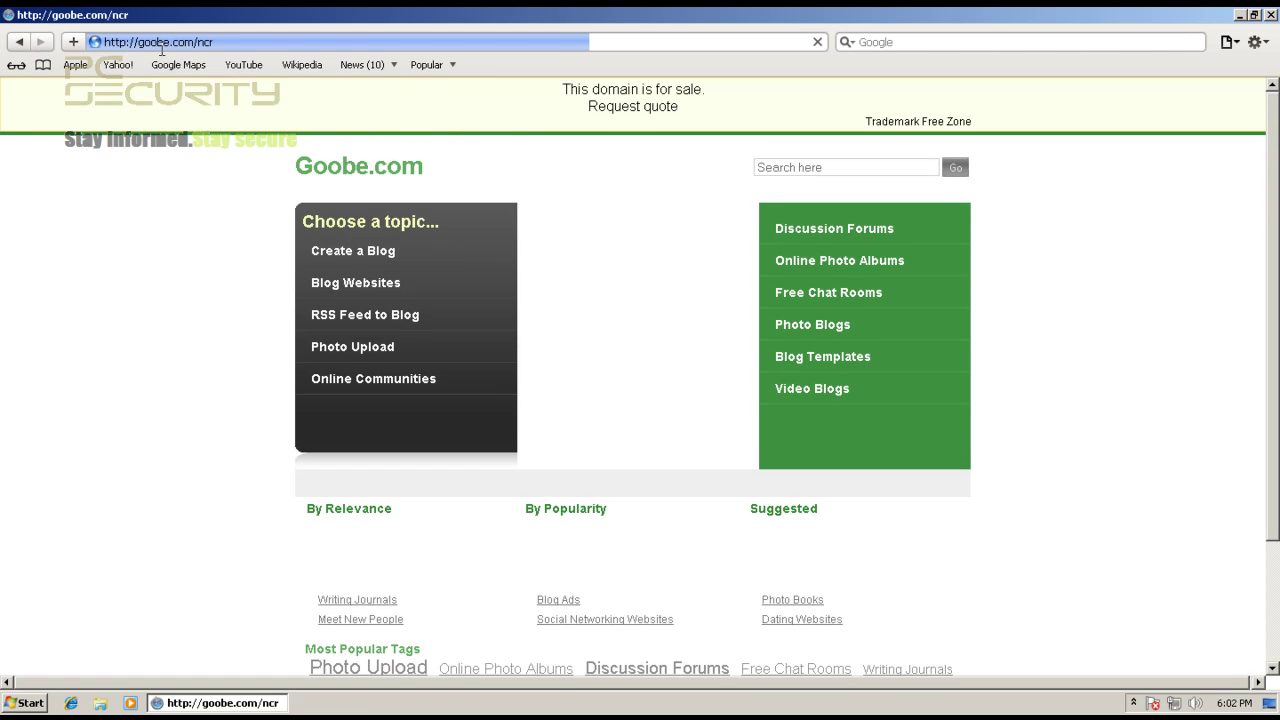
Correct the address from goobe to google.com to reach Google's home page
{"action": "left_click", "coordinate": [163, 48]}
{"action": "left_click", "coordinate": [164, 45]}
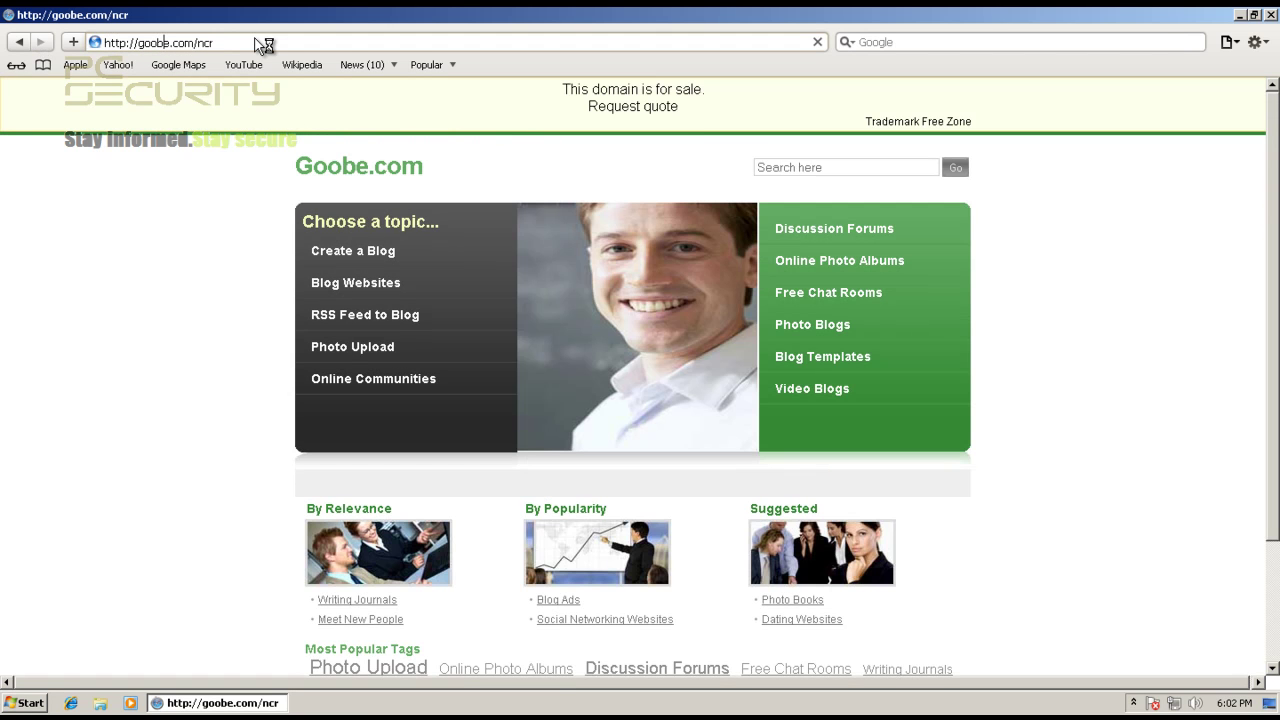
{"action": "key", "text": "BackSpace"}
{"action": "type", "text": "l"}
{"action": "type", "text": "g"}
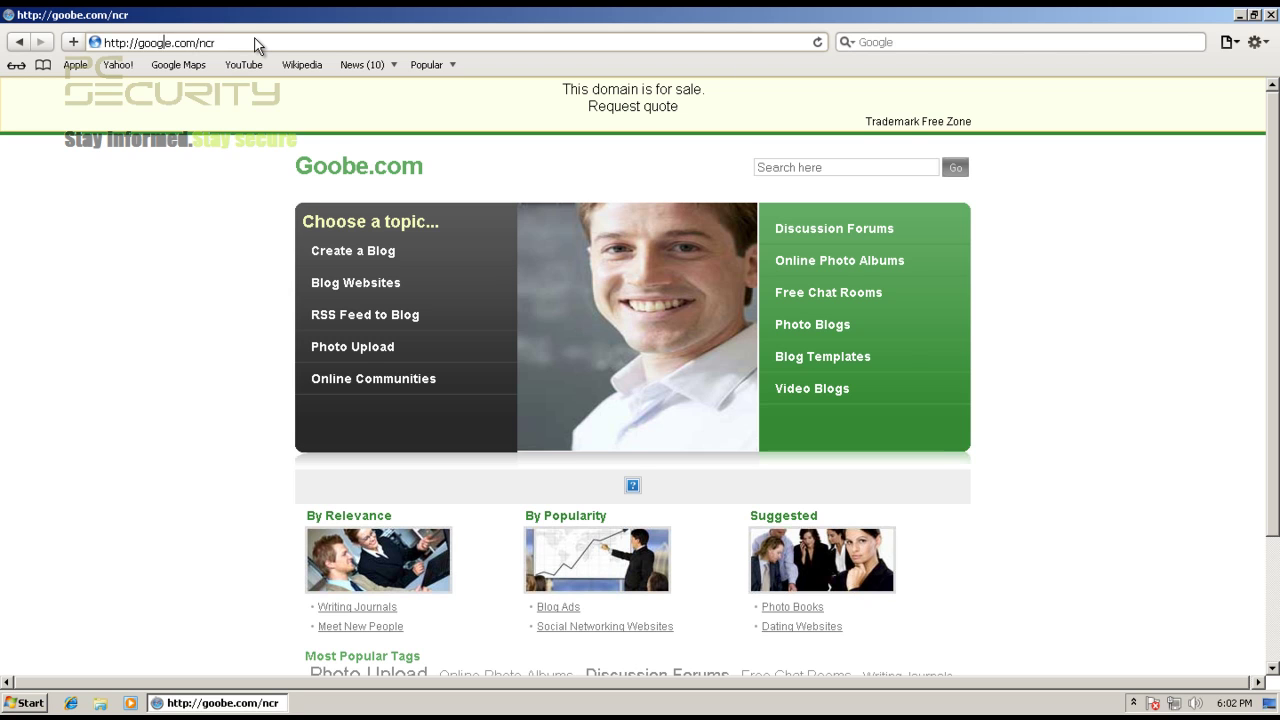
{"action": "key", "text": "shift+Home"}
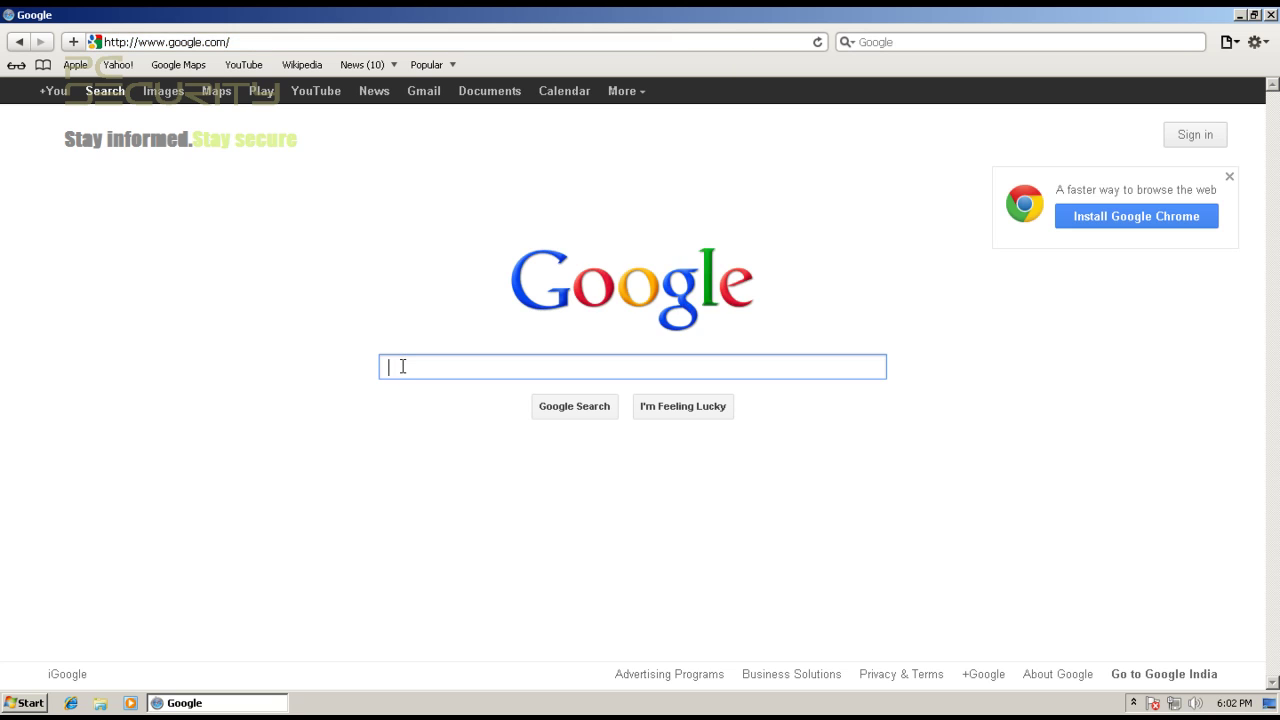
Search Google for 'clean mx' and open the Malware - Clean MX realtime result
{"action": "type", "text": "clean mx"}
{"action": "key", "text": "Return"}
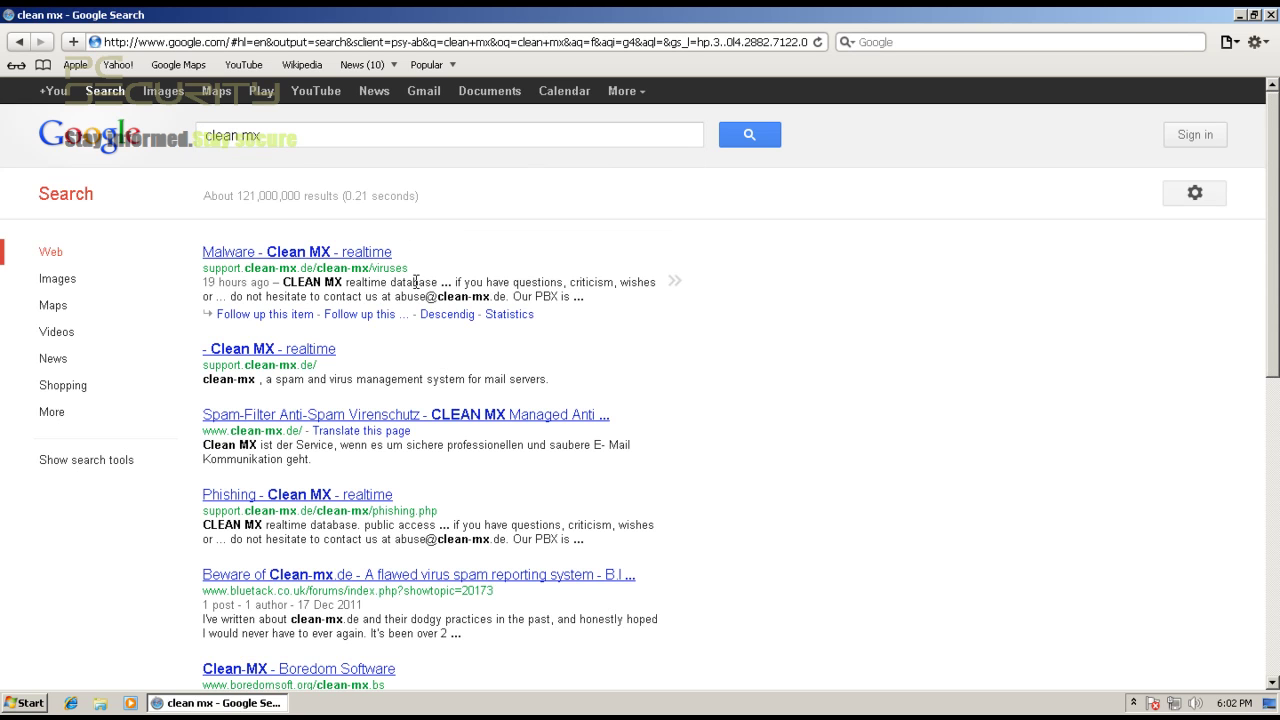
{"action": "left_click", "coordinate": [358, 255]}
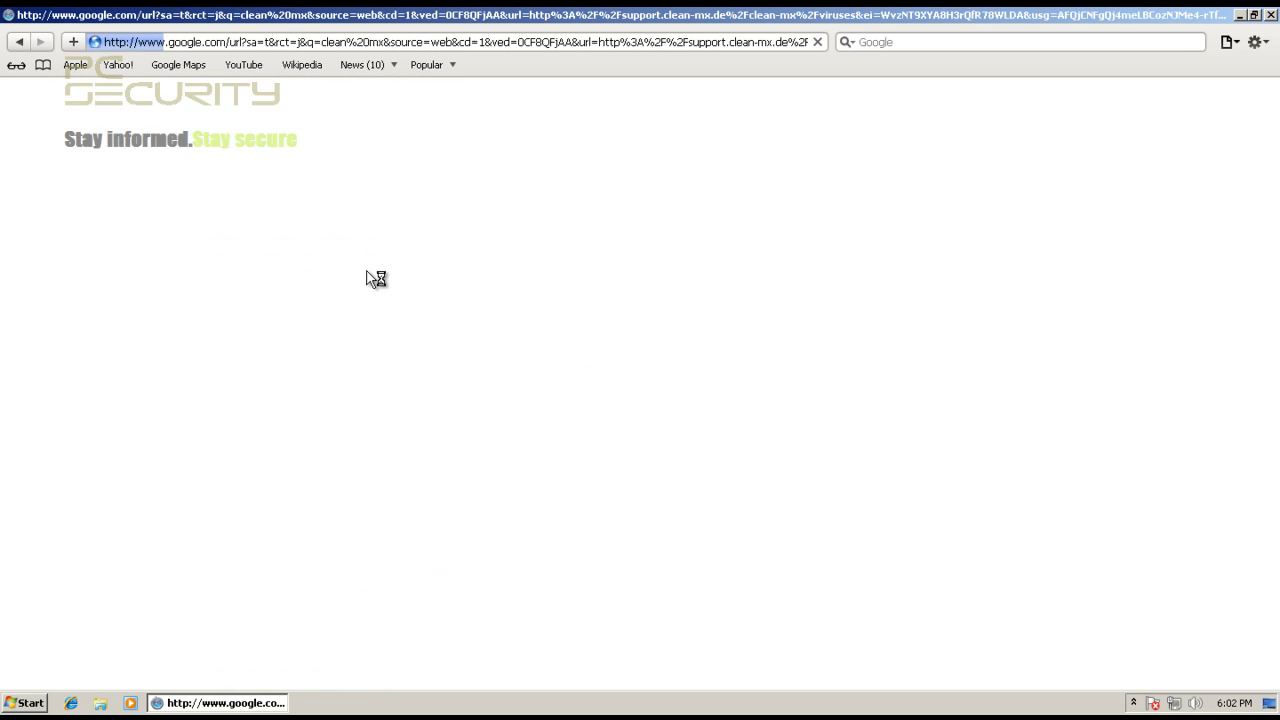
Launch a blank Notepad window through the Start menu search for 'notepad'
{"action": "left_click", "coordinate": [20, 703]}
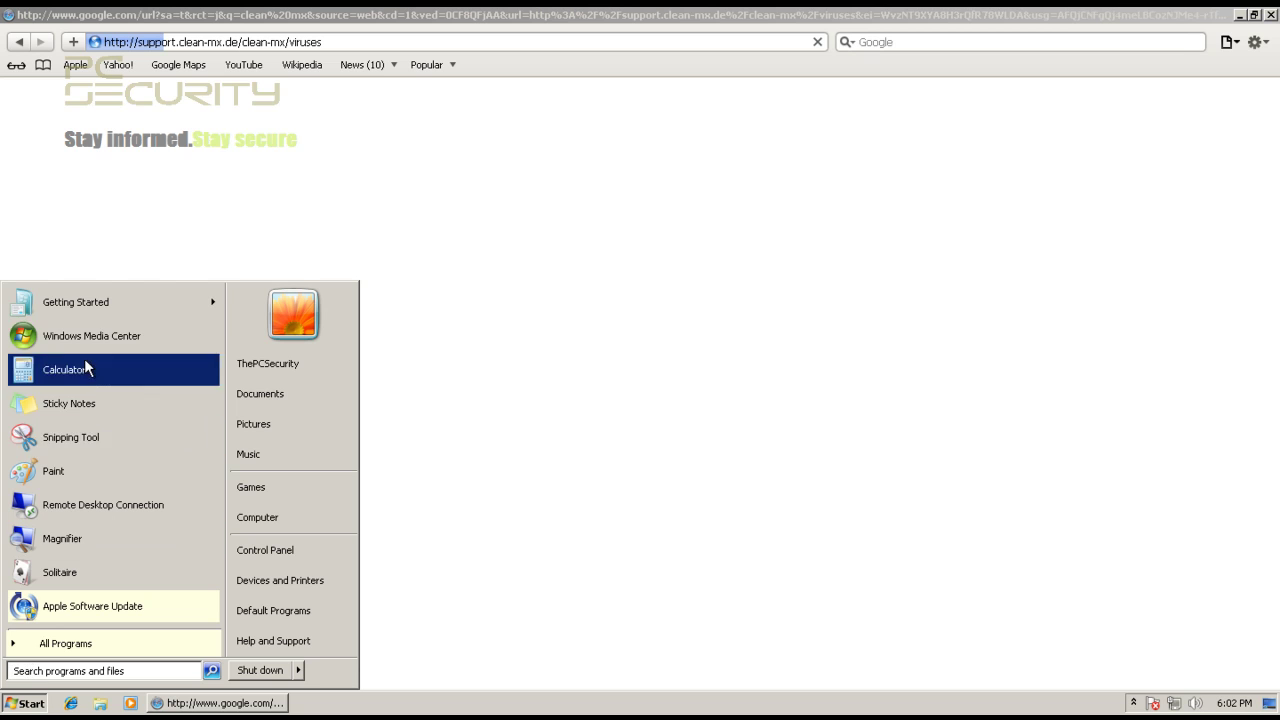
{"action": "left_click", "coordinate": [78, 671]}
{"action": "type", "text": "notepad"}
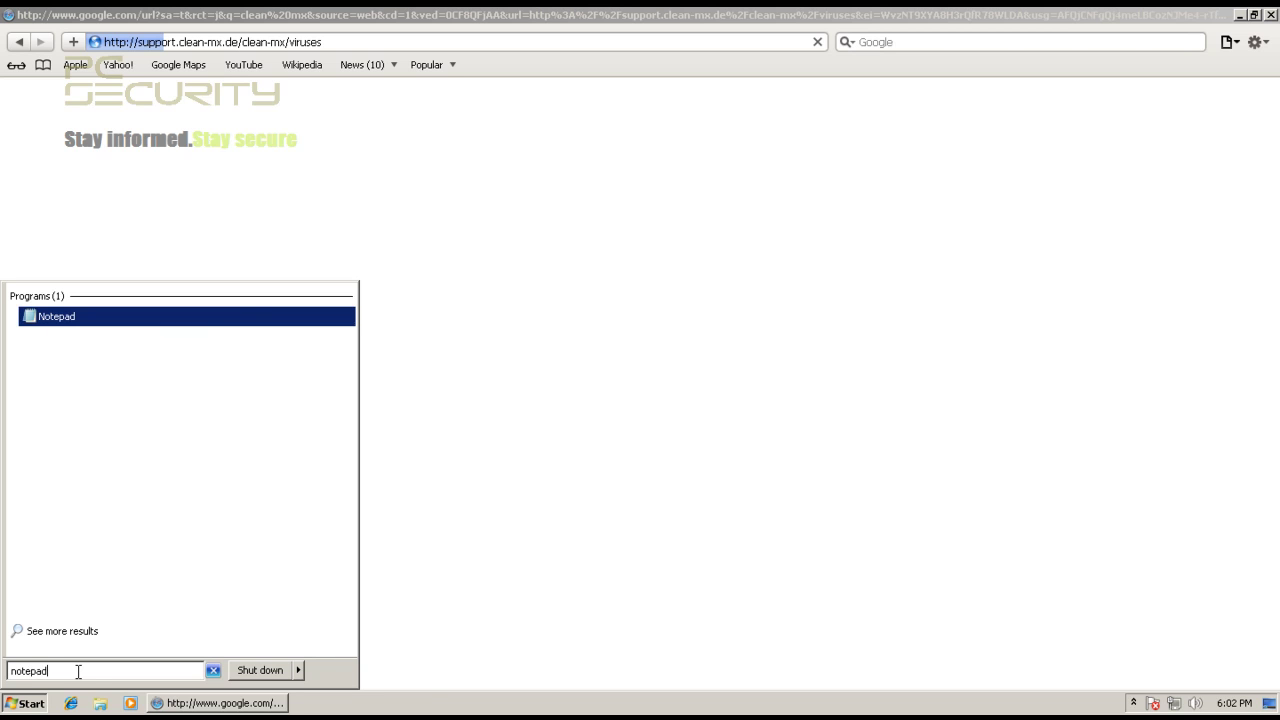
{"action": "key", "text": "Return"}
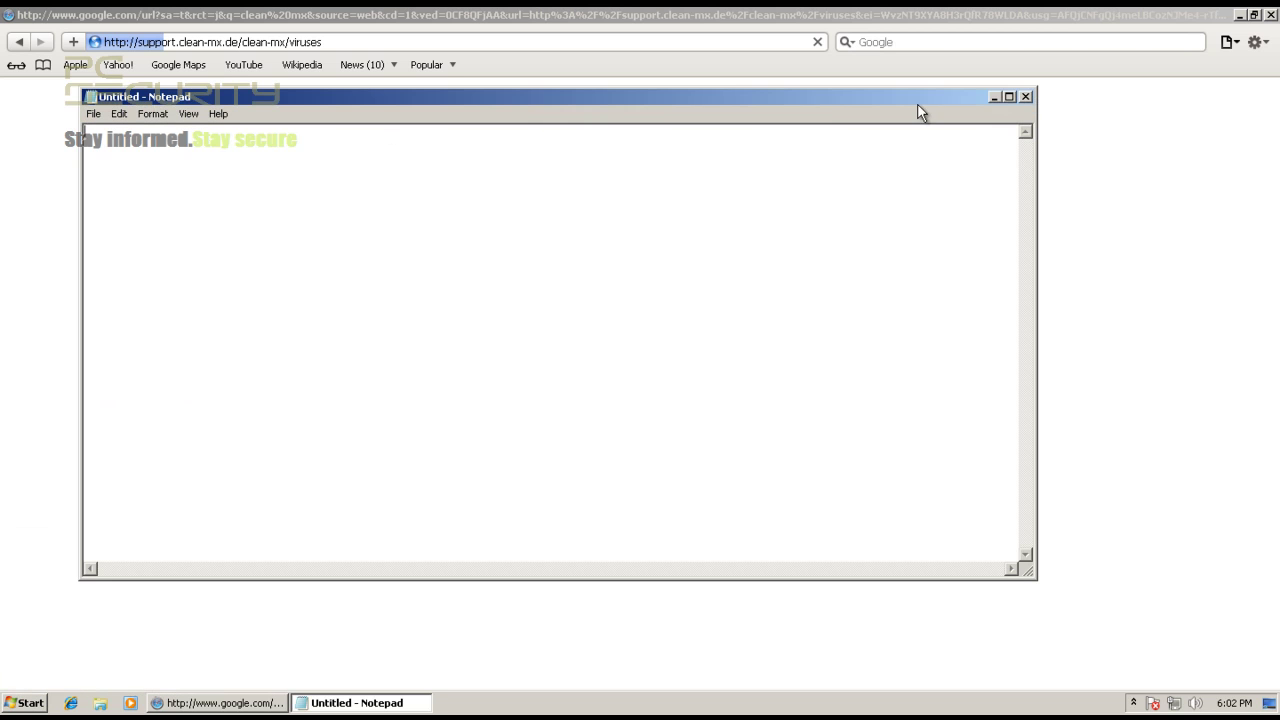
Minimize Notepad and copy the first blacklisted URL from the MalwareBlacklist.com table
{"action": "left_click", "coordinate": [995, 97]}
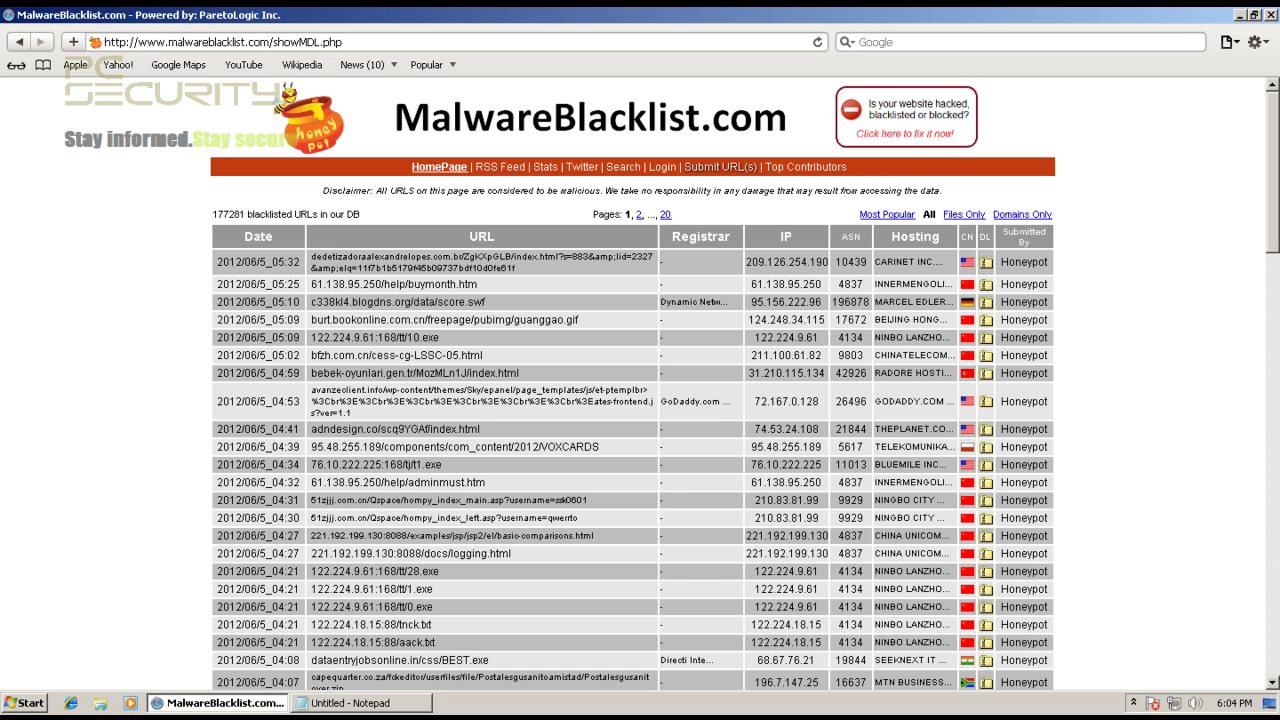
{"action": "triple_click", "coordinate": [478, 260]}
{"action": "right_click", "coordinate": [478, 262]}
{"action": "left_click", "coordinate": [503, 294]}
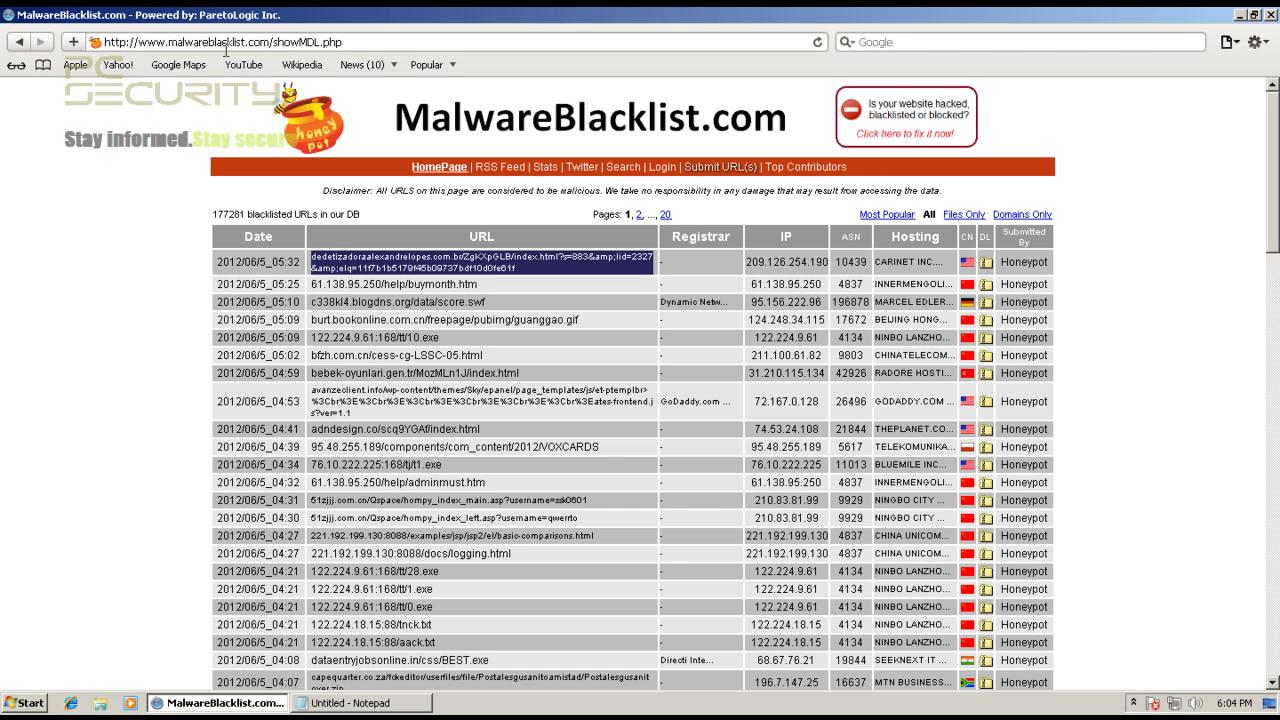
{"action": "left_click", "coordinate": [10, 18]}
{"action": "left_click", "coordinate": [6, 46]}
Load the copied first blacklisted URL in a new tab
{"action": "key", "text": "ctrl+t"}
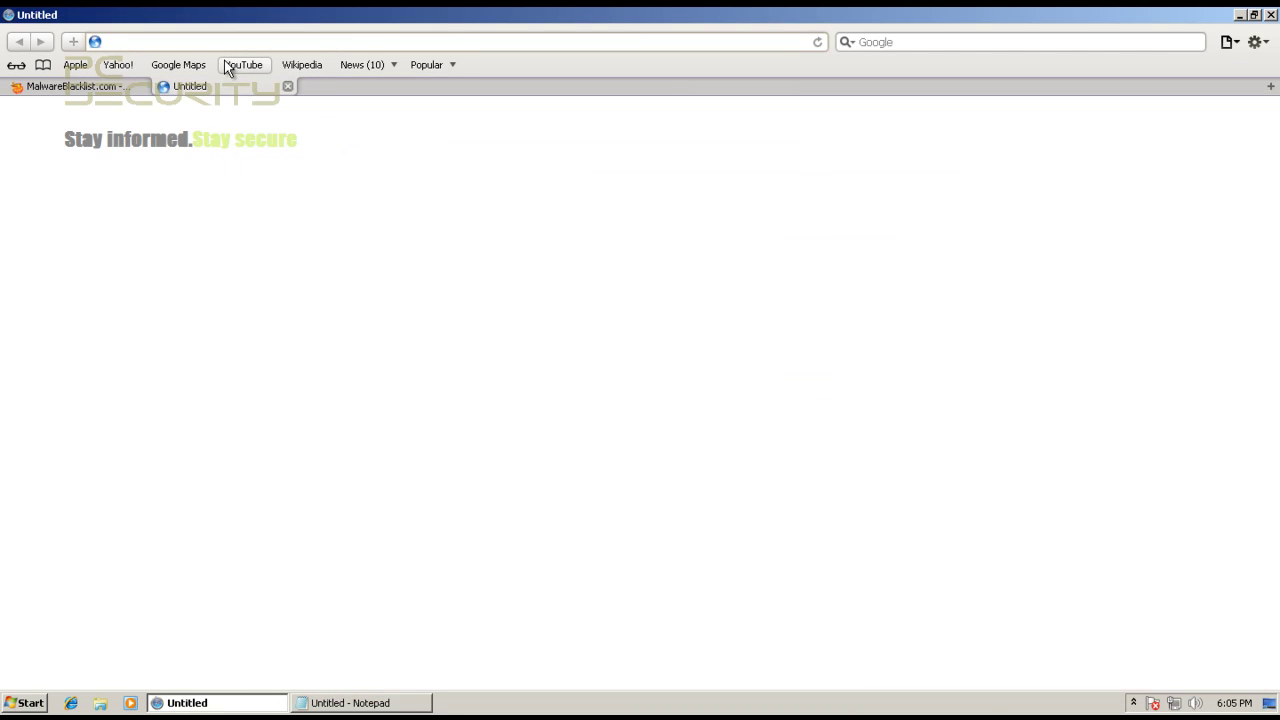
{"action": "key", "text": "ctrl+v"}
{"action": "key", "text": "Return"}
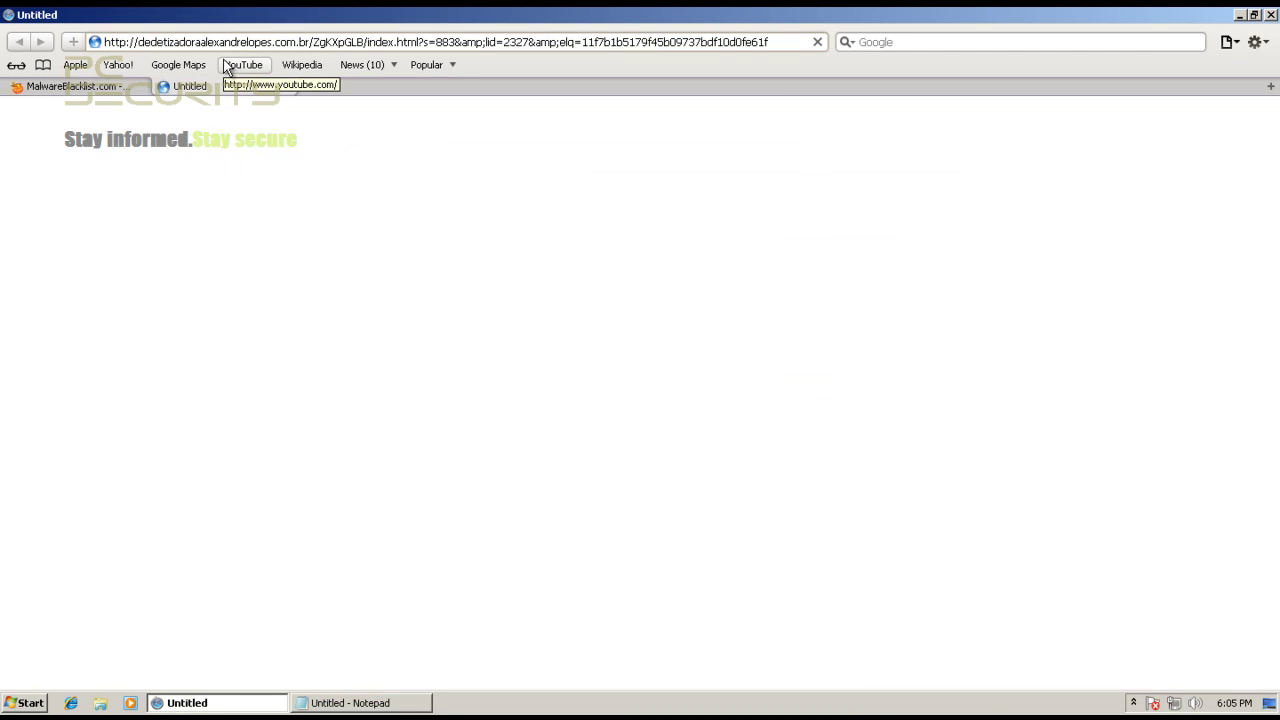
Copy the 61.138.95.250/help/buymonth.htm URL from the MalwareBlacklist.com list
{"action": "left_click", "coordinate": [83, 89]}
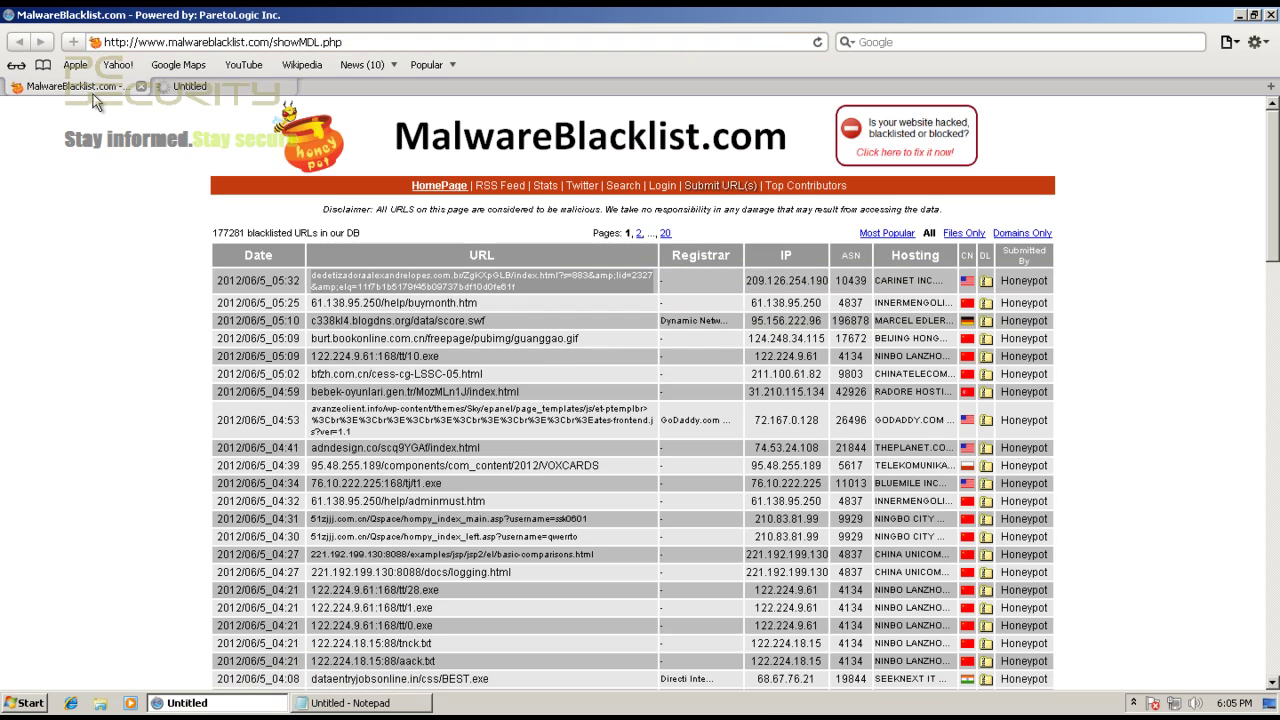
{"action": "triple_click", "coordinate": [356, 304]}
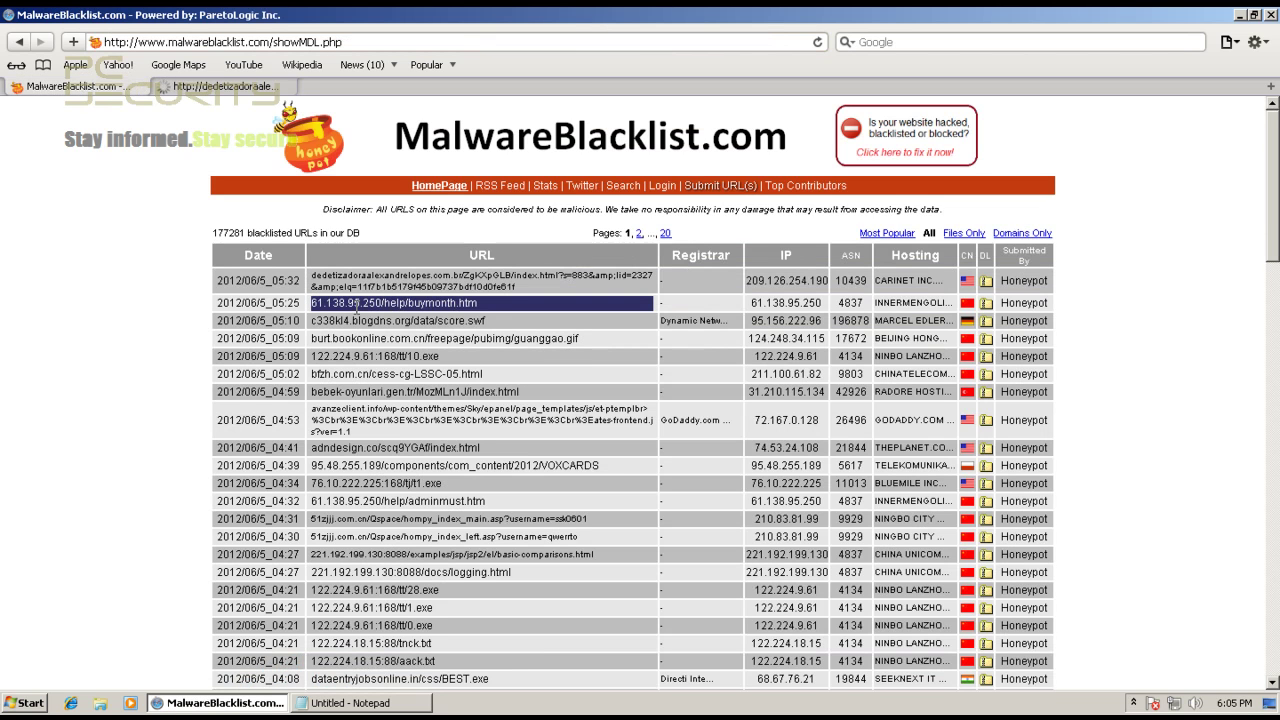
{"action": "right_click", "coordinate": [356, 305]}
{"action": "left_click", "coordinate": [375, 339]}
Accept the Java prompt on the test tab, then close that tab
{"action": "left_click", "coordinate": [206, 88]}
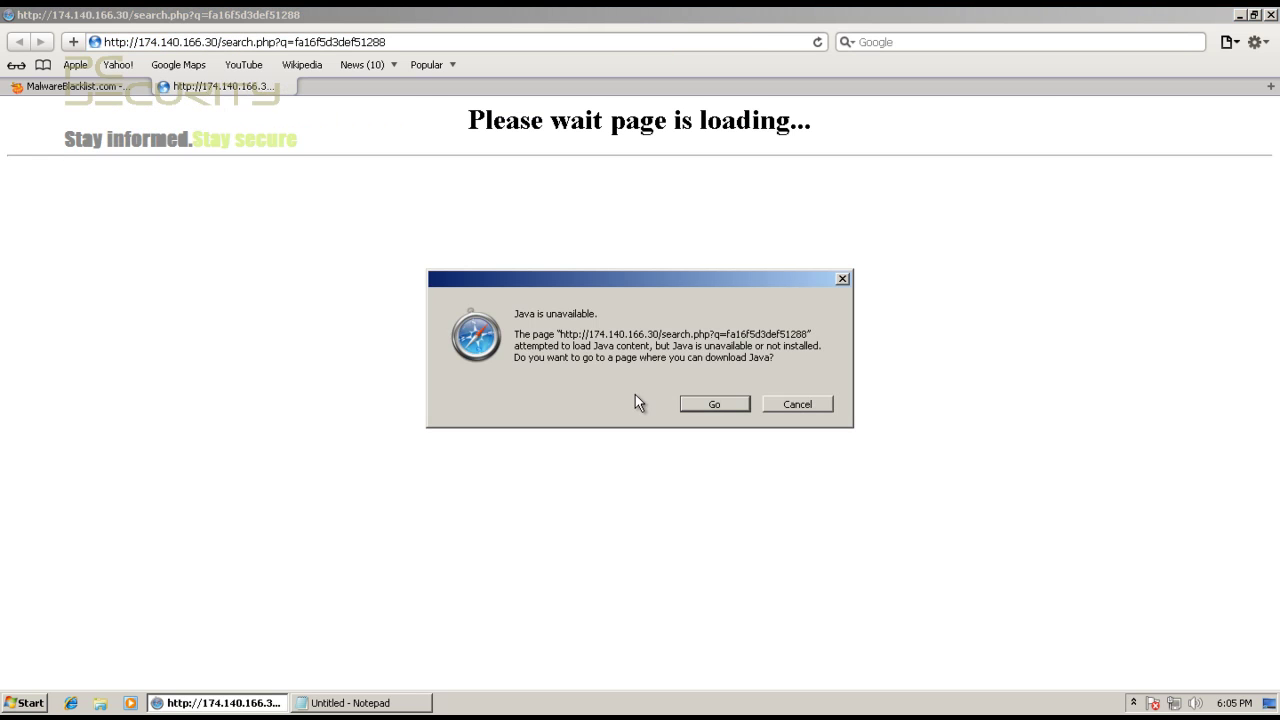
{"action": "left_click", "coordinate": [705, 406]}
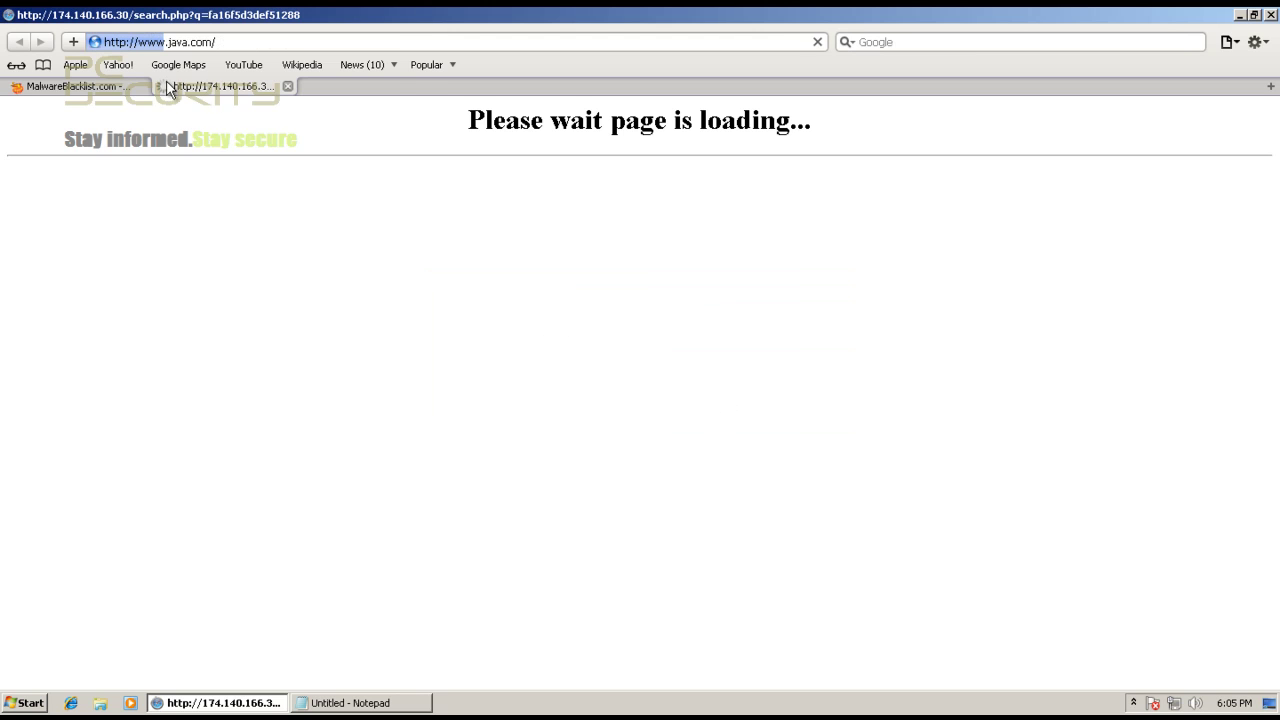
{"action": "left_click", "coordinate": [288, 87]}
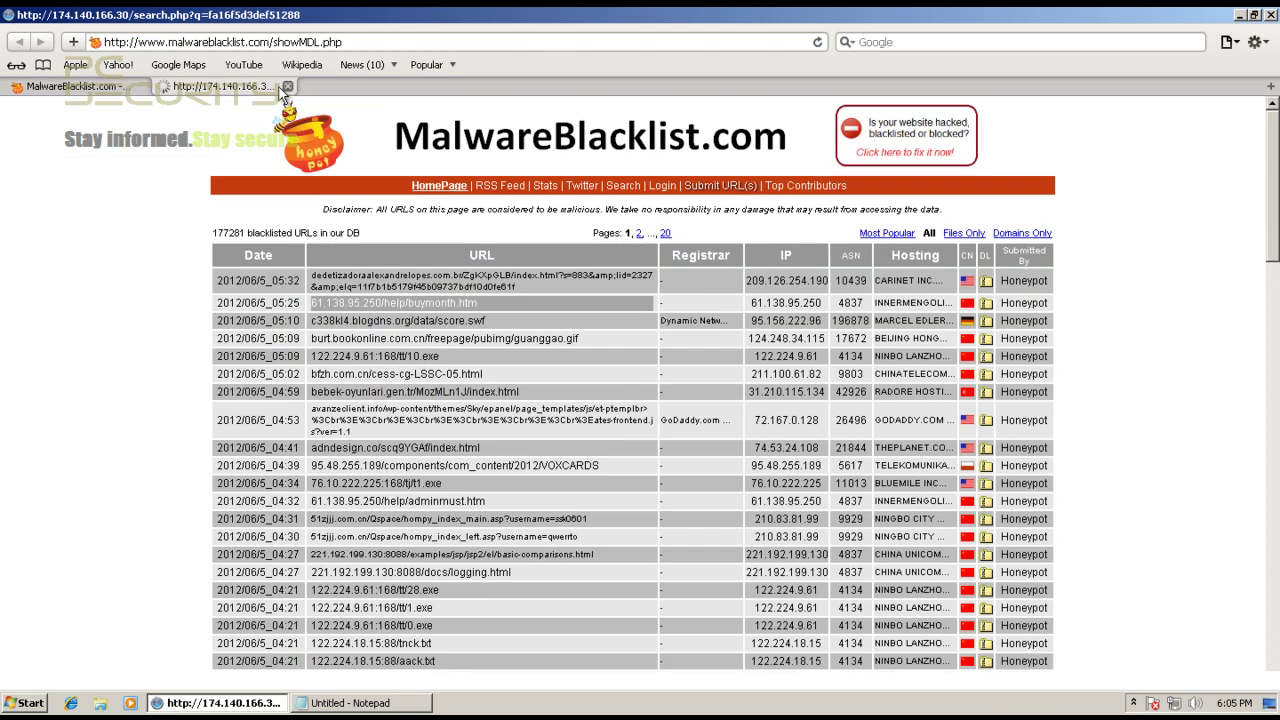
{"action": "left_click", "coordinate": [288, 87]}
Load 61.138.95.250/help/buymonth.htm in a new tab from Page > New Tab
{"action": "left_click", "coordinate": [1224, 44]}
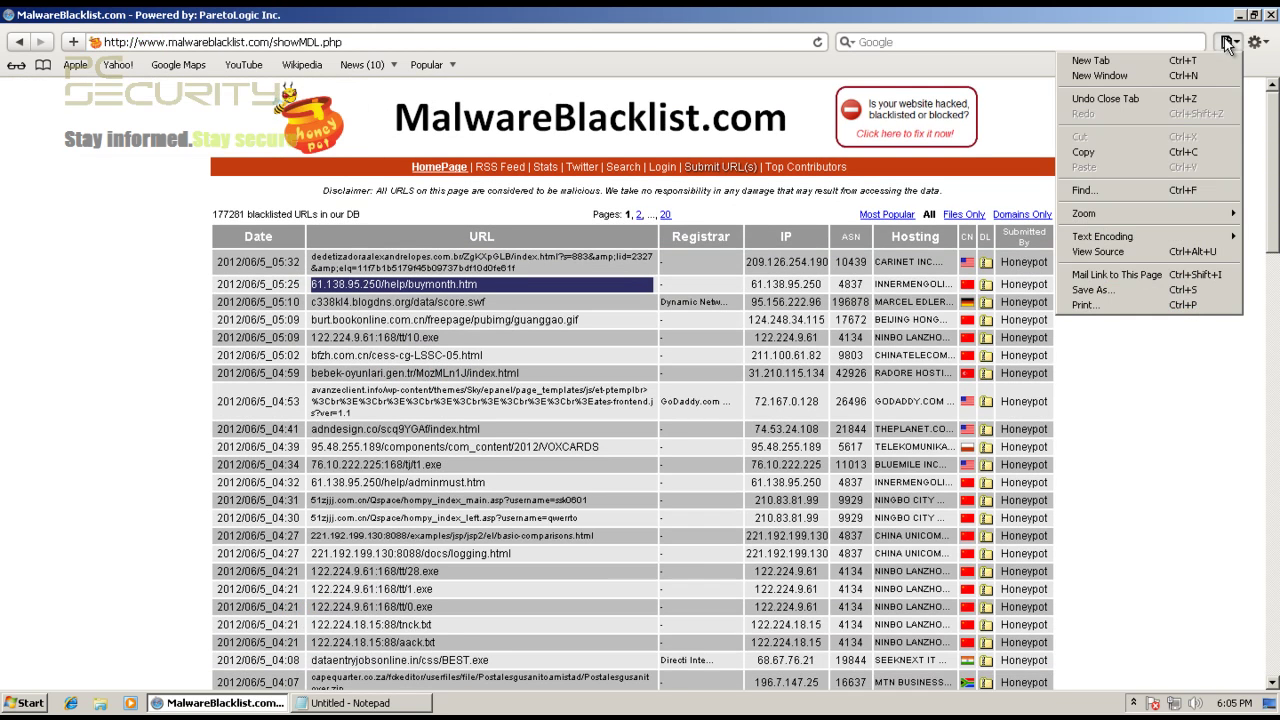
{"action": "left_click", "coordinate": [1195, 60]}
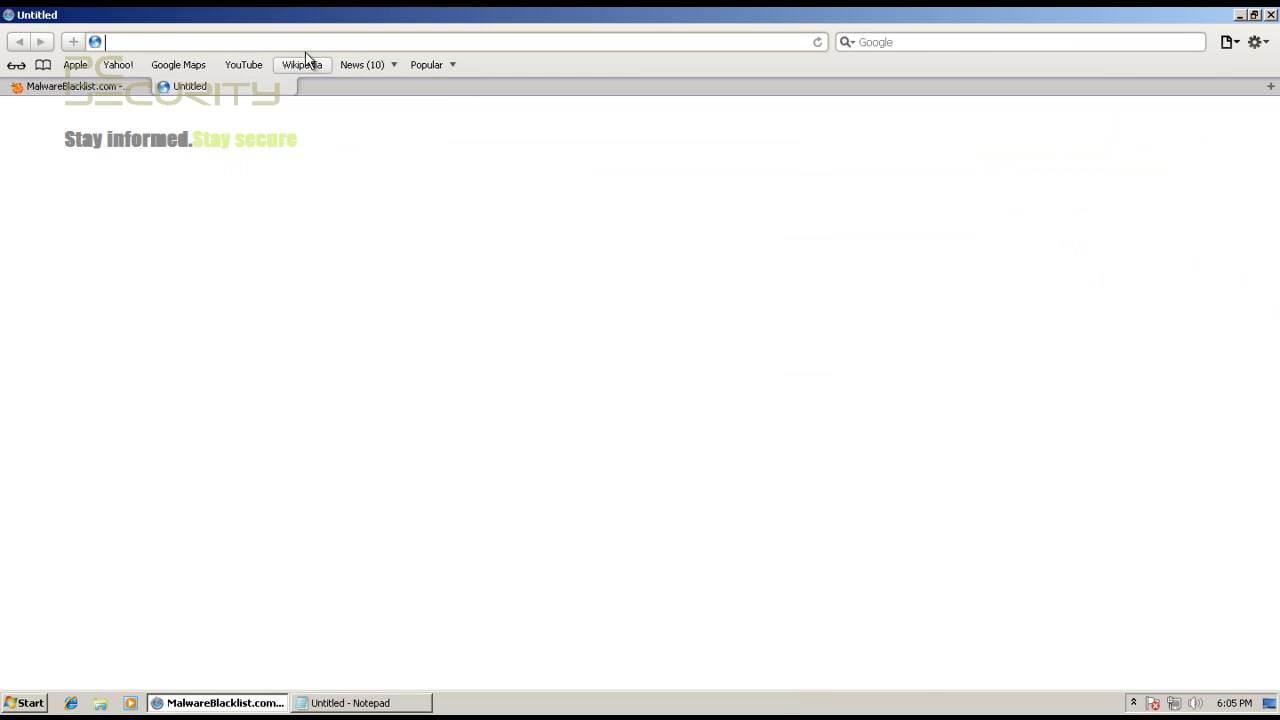
{"action": "left_click", "coordinate": [86, 90]}
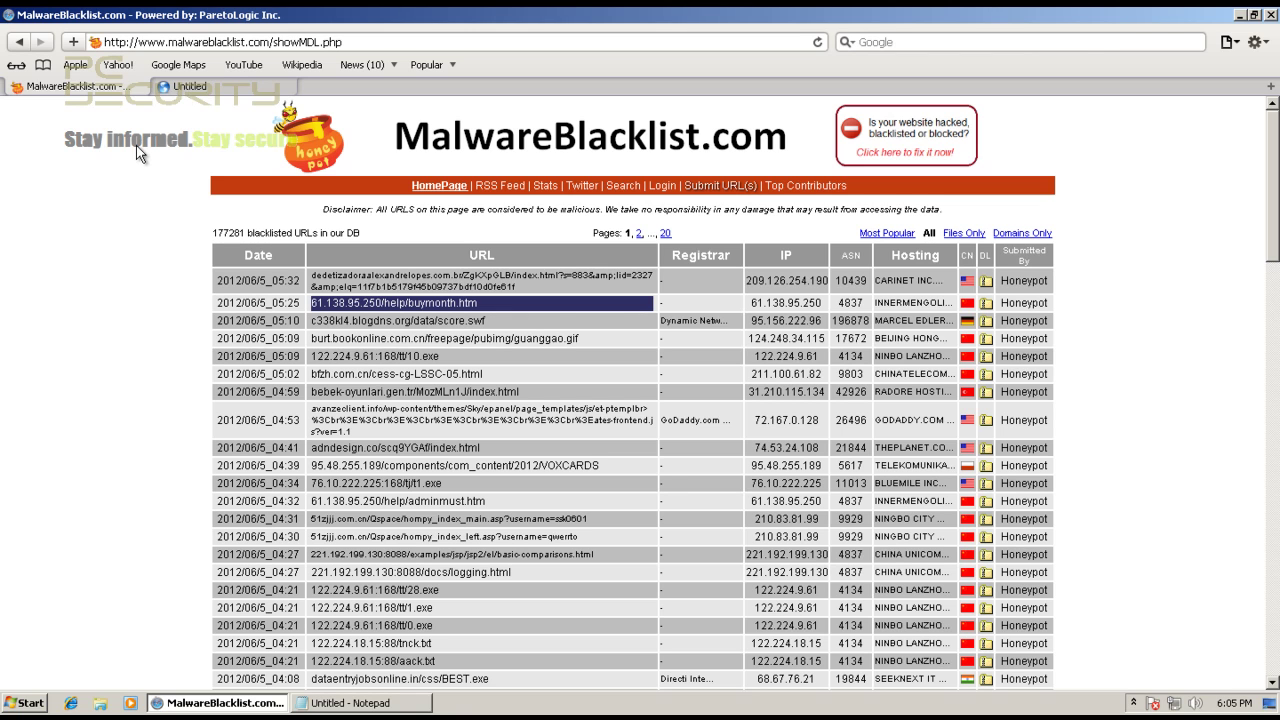
{"action": "left_click", "coordinate": [191, 87]}
{"action": "left_click", "coordinate": [197, 45]}
{"action": "key", "text": "ctrl+v"}
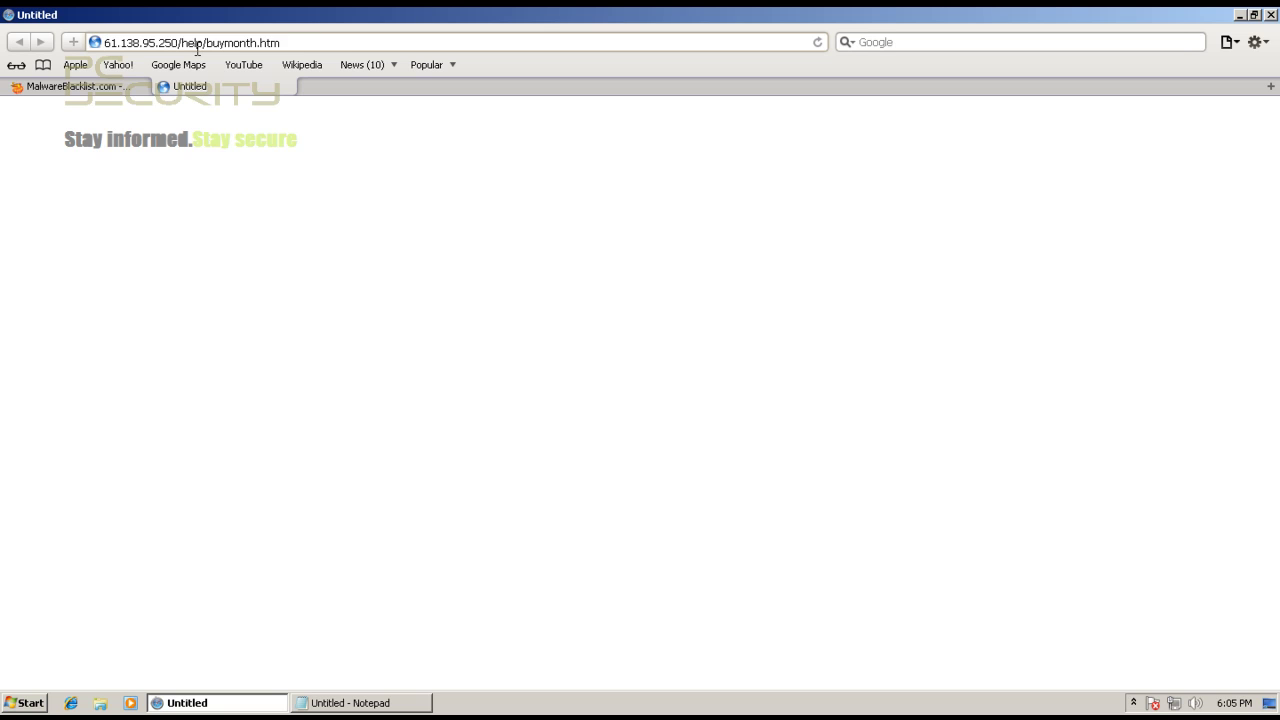
{"action": "key", "text": "Return"}
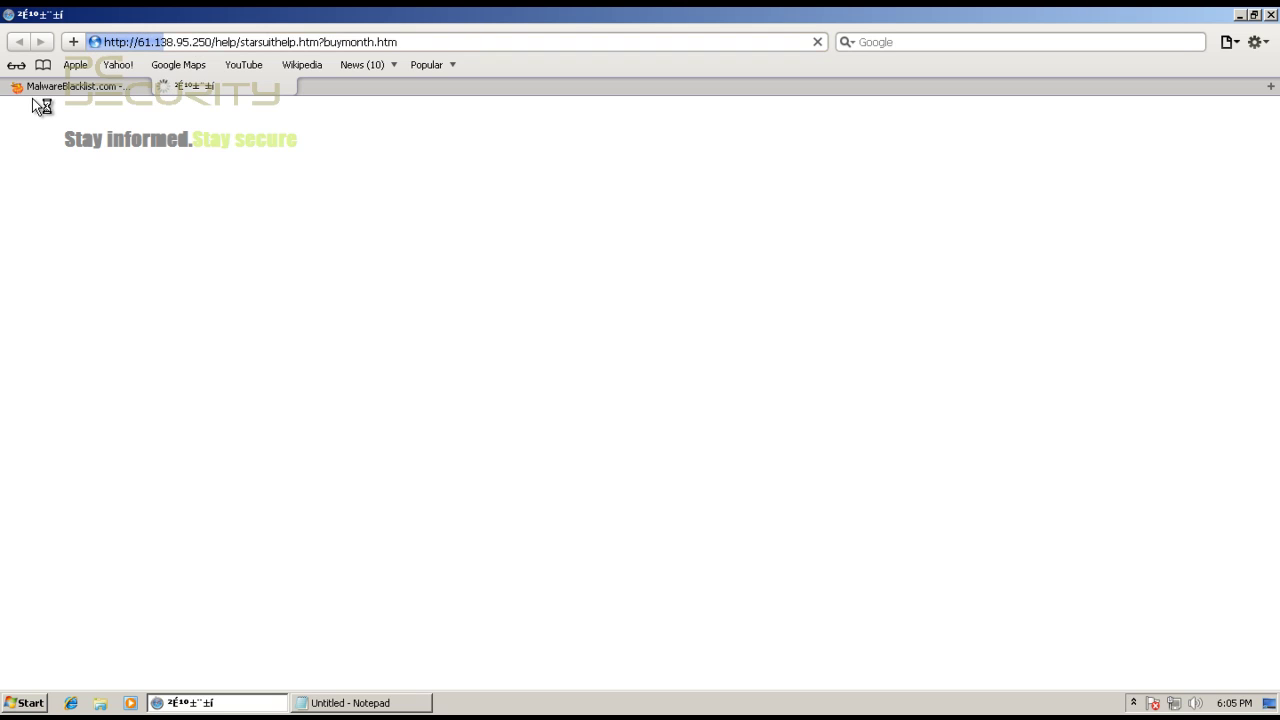